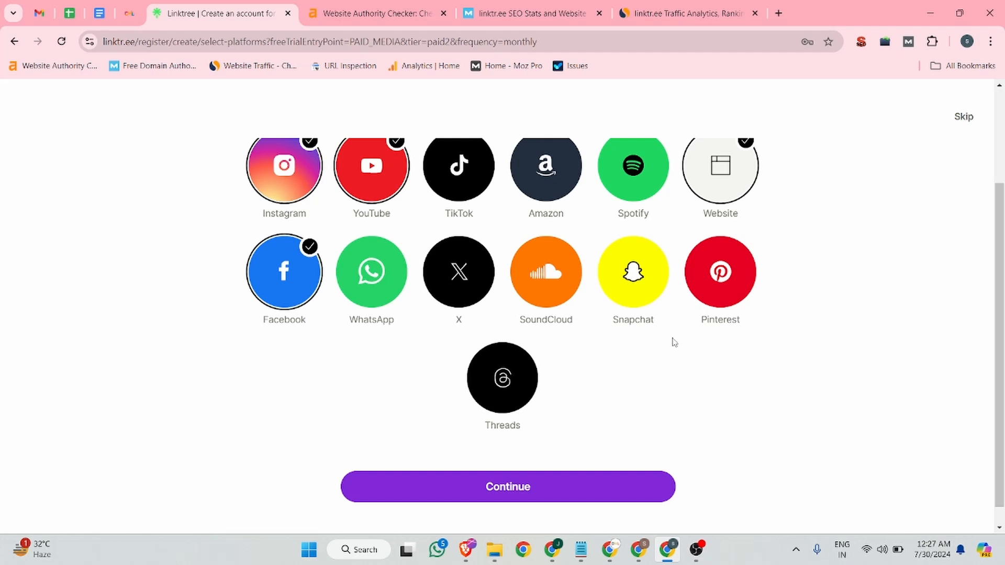
Review the available link types and continue with Instagram, YouTube, Website and Facebook selected.
scroll(611, 271, up, 2)
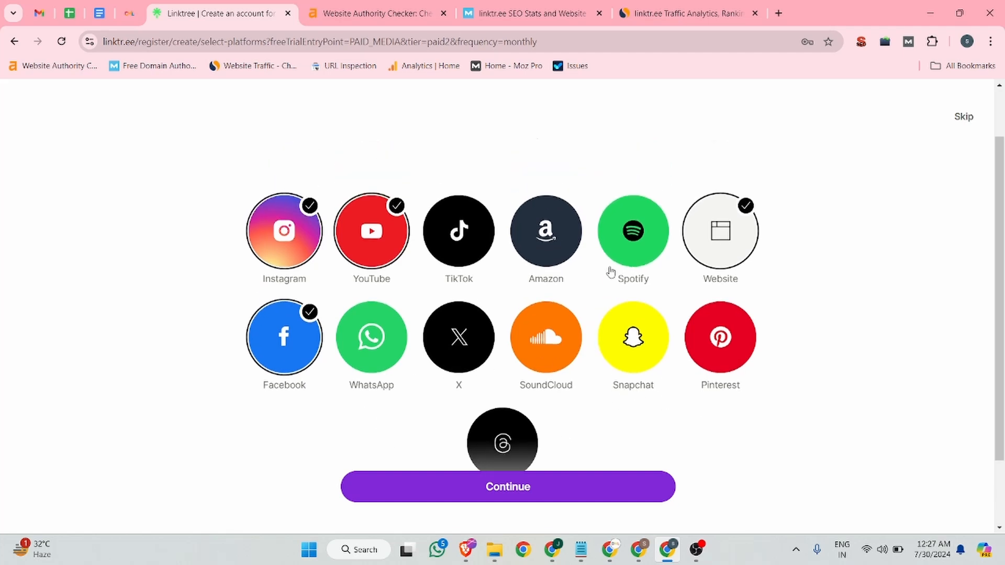
scroll(754, 343, down, 2)
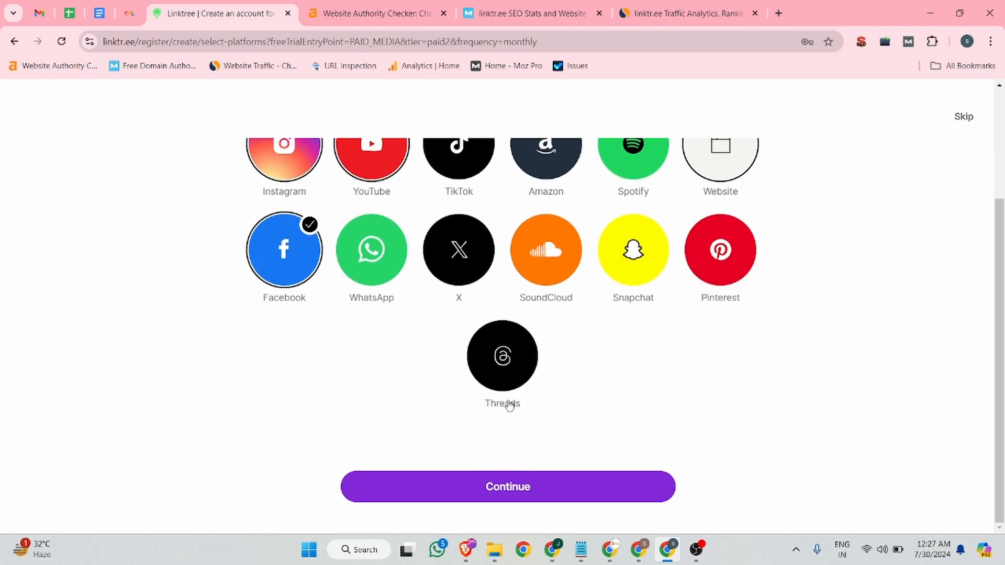
scroll(917, 255, up, 3)
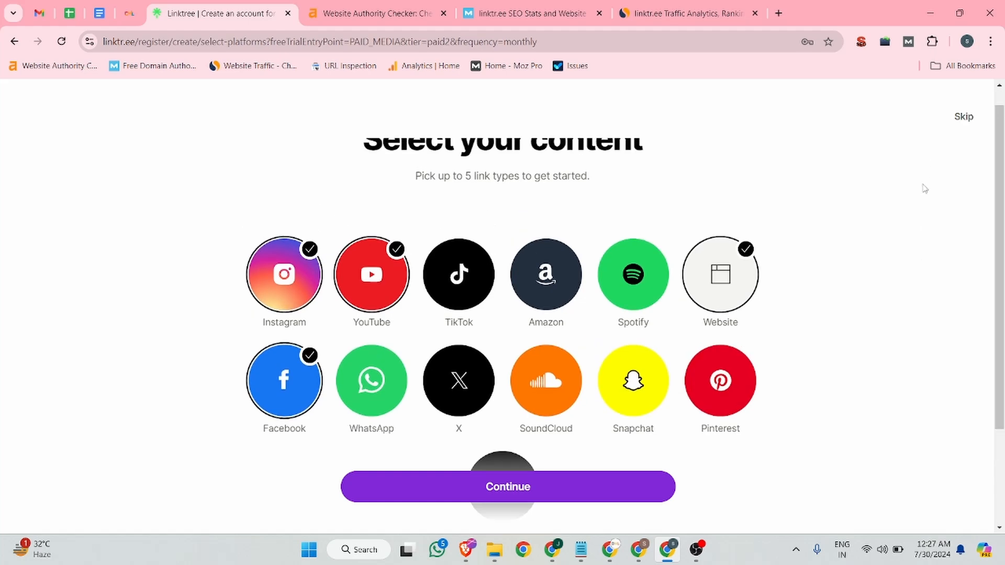
scroll(922, 188, down, 3)
click(508, 488)
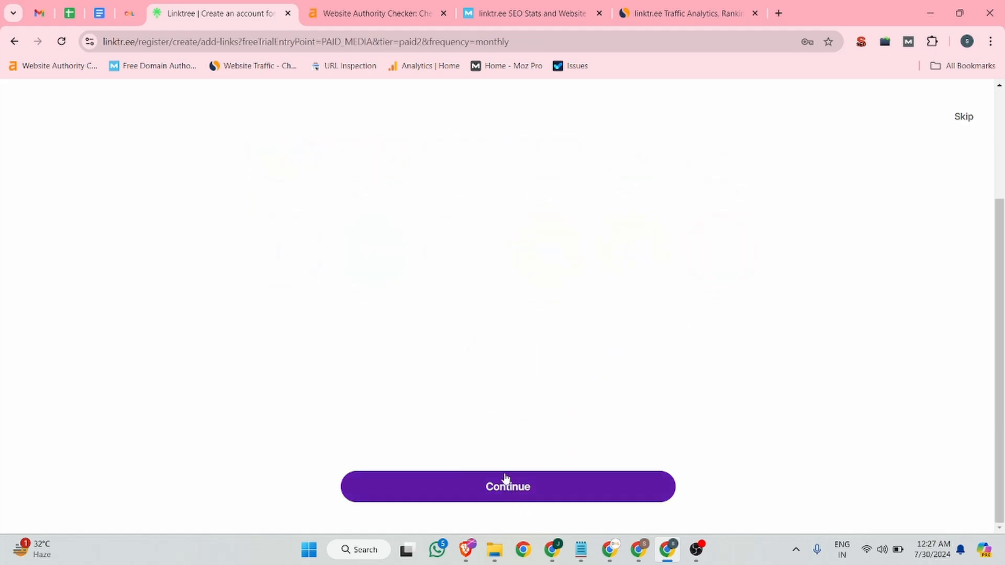
Copy the Instagram username from the profile URL in the Backlink document into the Instagram username field.
scroll(693, 258, up, 3)
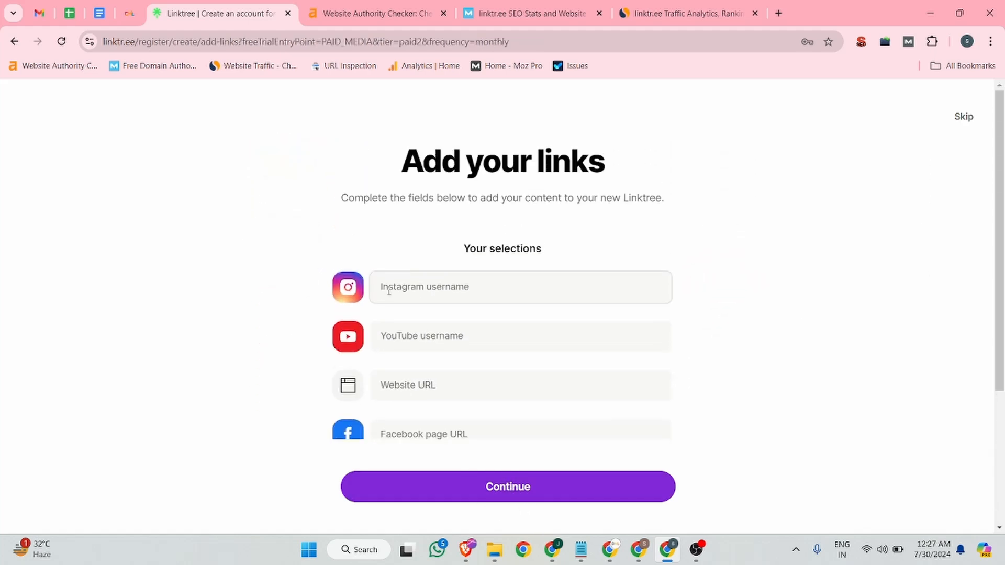
click(401, 289)
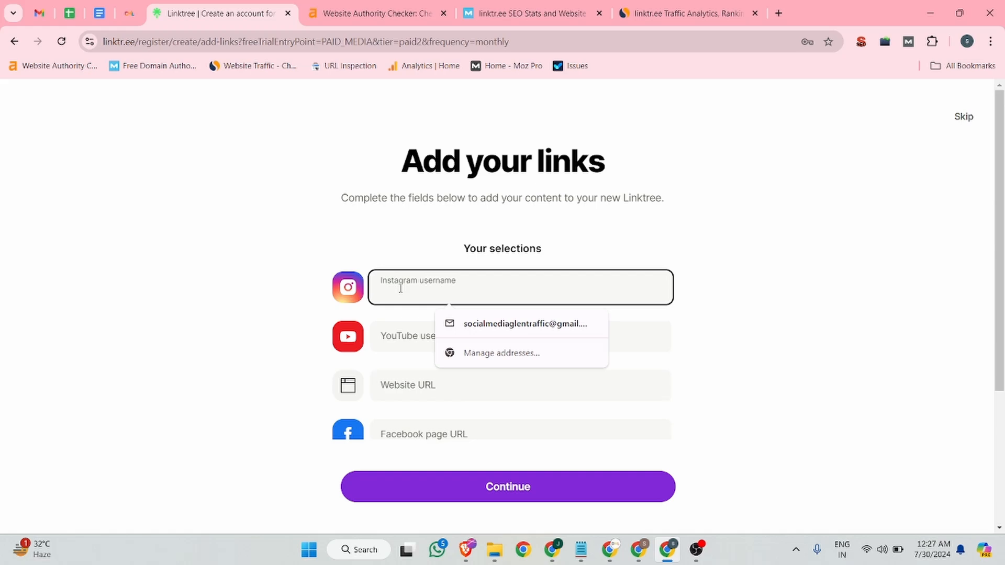
click(101, 12)
scroll(388, 370, down, 6)
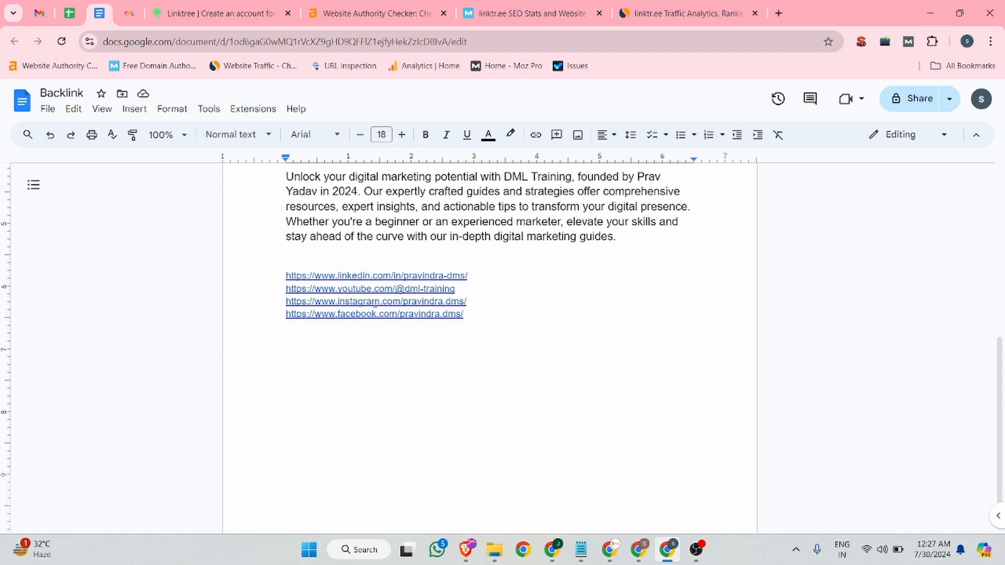
drag(467, 301, 403, 302)
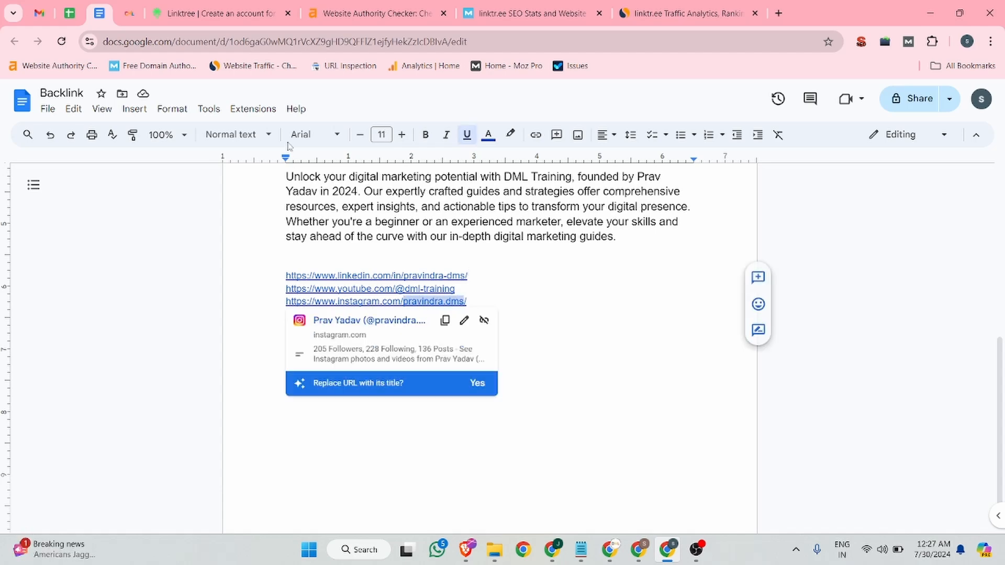
key(ctrl+c)
click(236, 15)
key(ctrl+v)
Try to transfer the YouTube handle from the Backlink document into the YouTube username field.
click(458, 339)
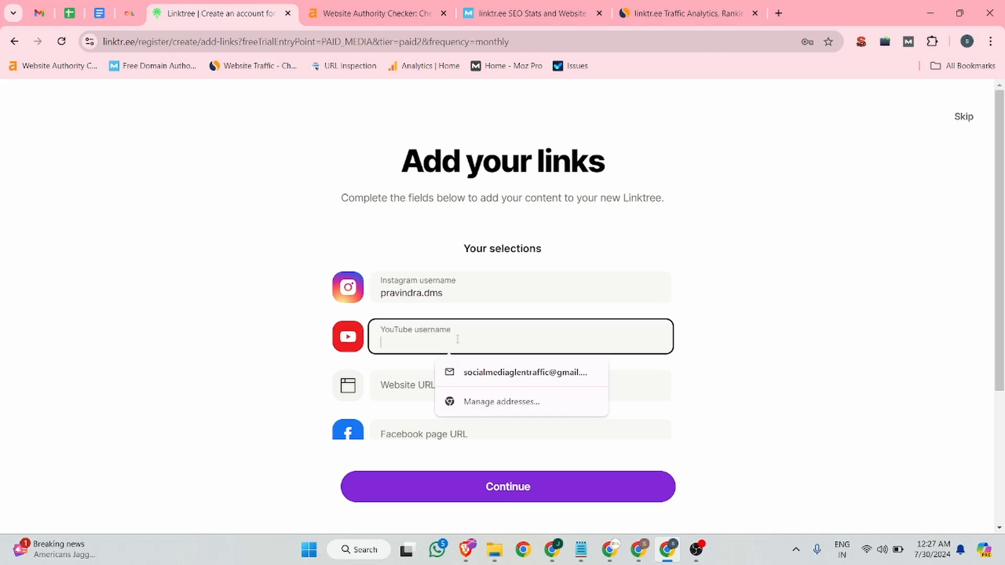
click(100, 13)
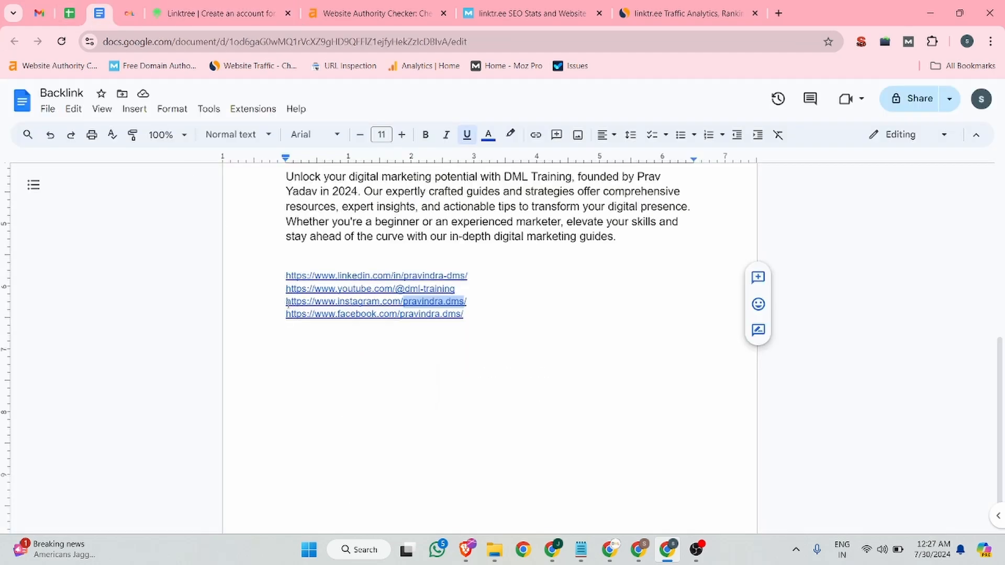
drag(470, 288, 405, 288)
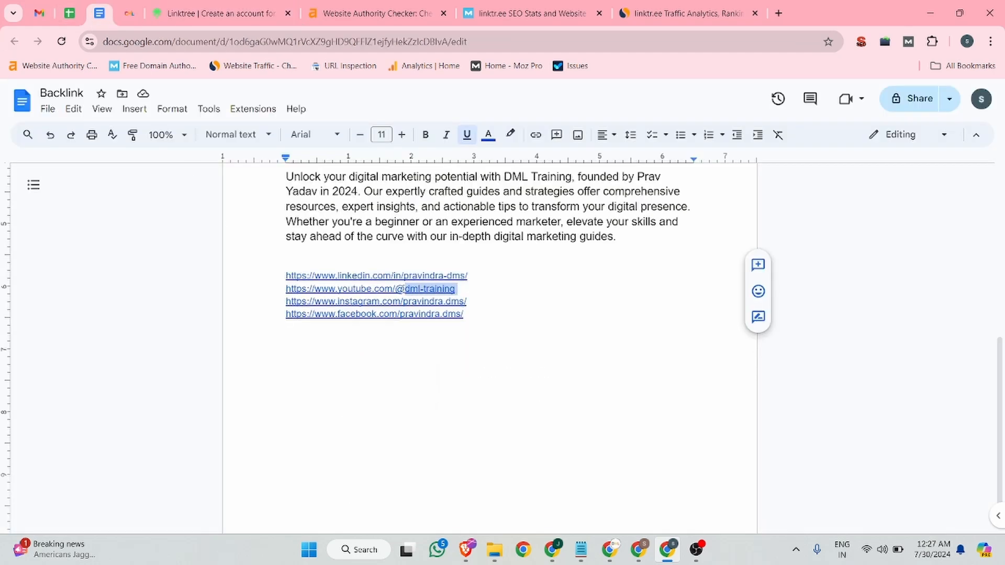
key(ctrl+c)
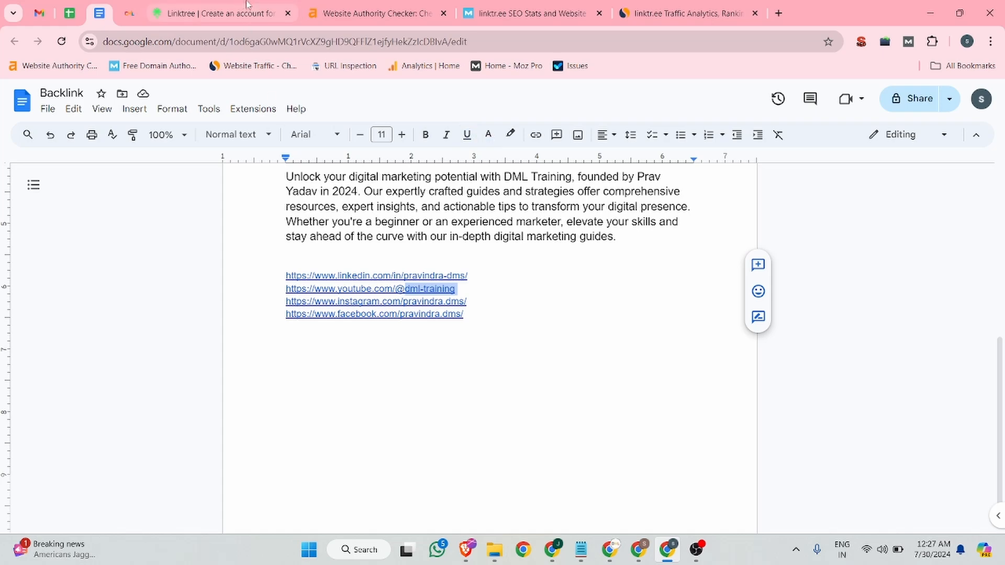
click(220, 13)
click(421, 350)
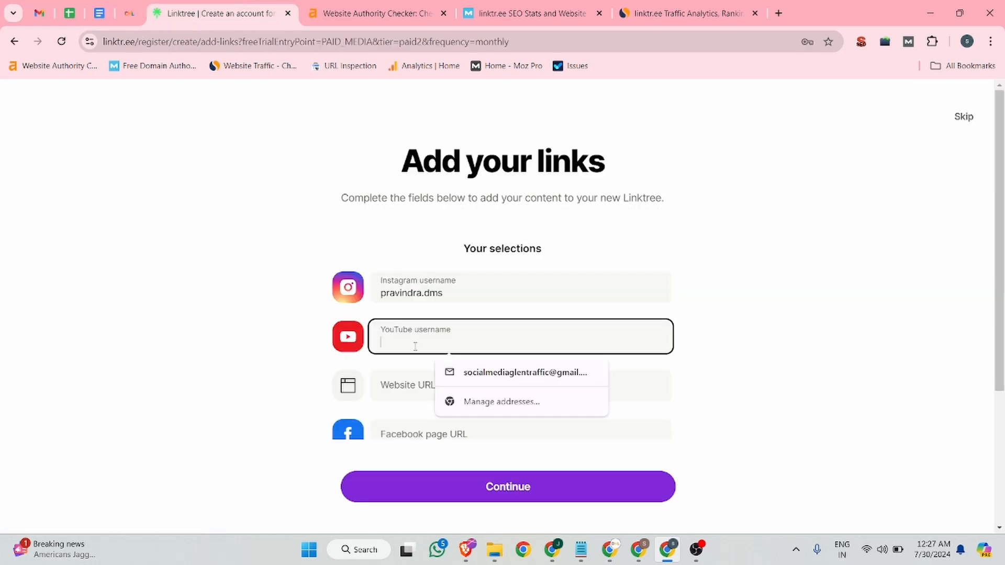
click(102, 6)
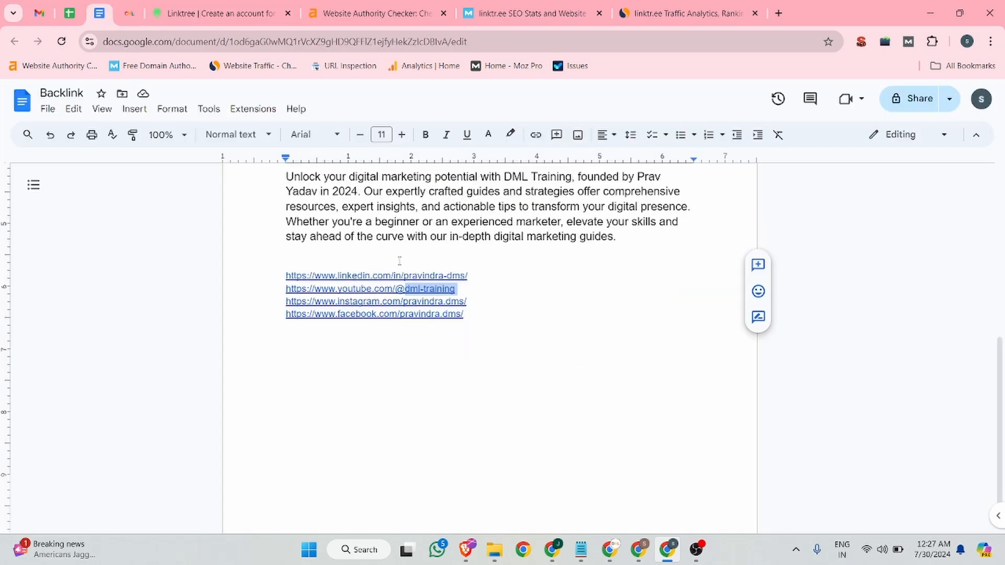
click(220, 13)
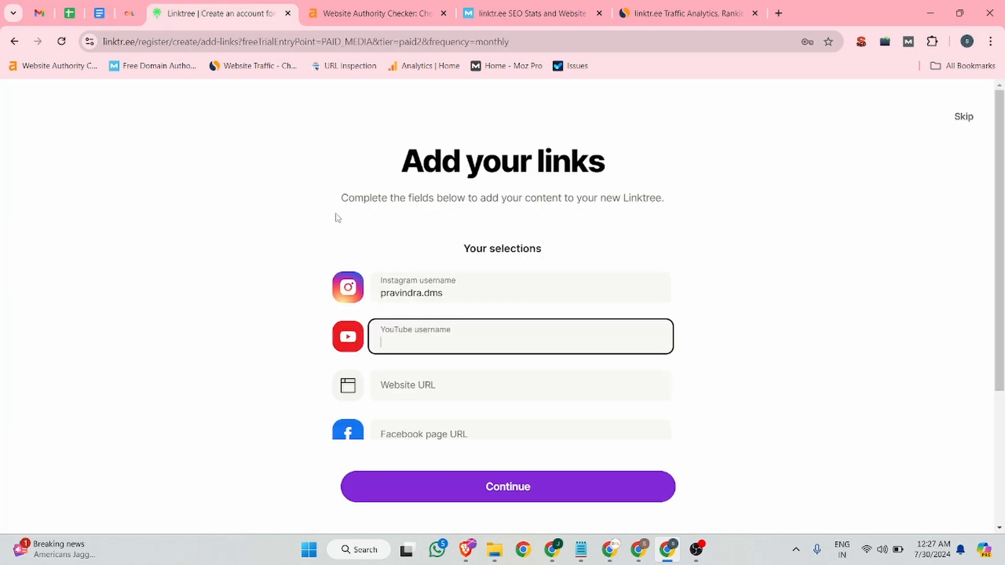
click(100, 13)
double_click(465, 292)
drag(456, 289, 393, 279)
click(264, 6)
click(424, 353)
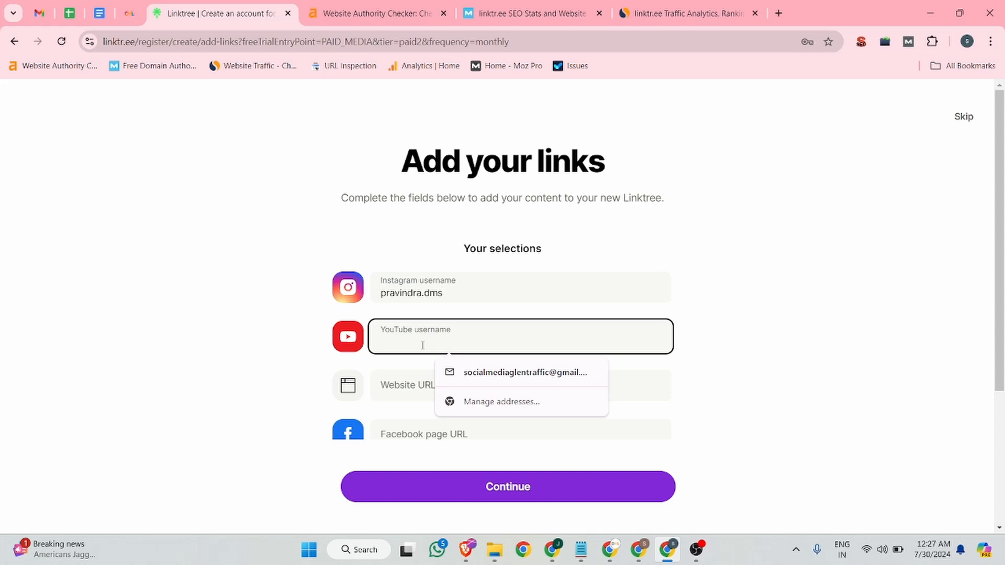
Skip the Add your links page without filling in the remaining link fields.
scroll(736, 286, down, 3)
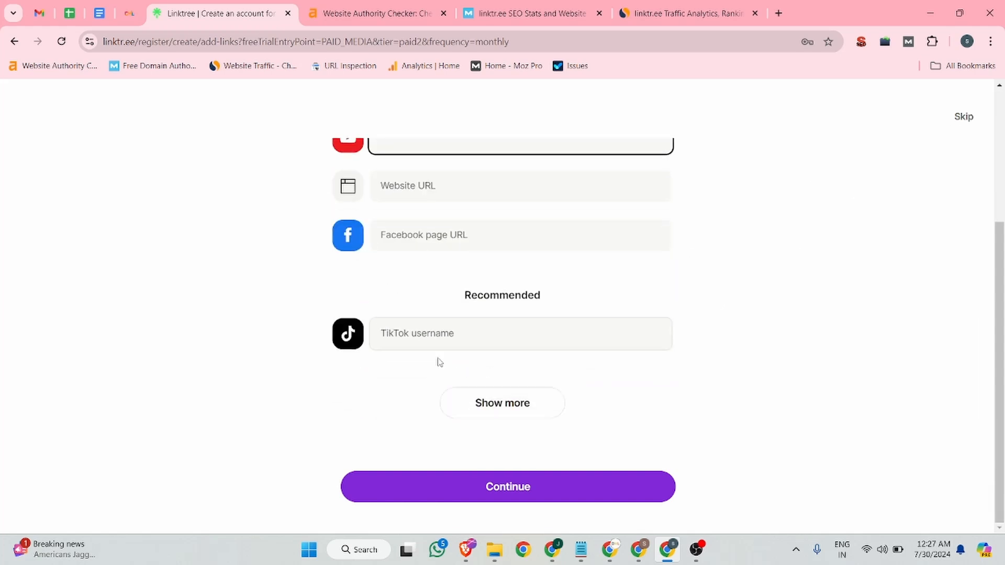
click(963, 116)
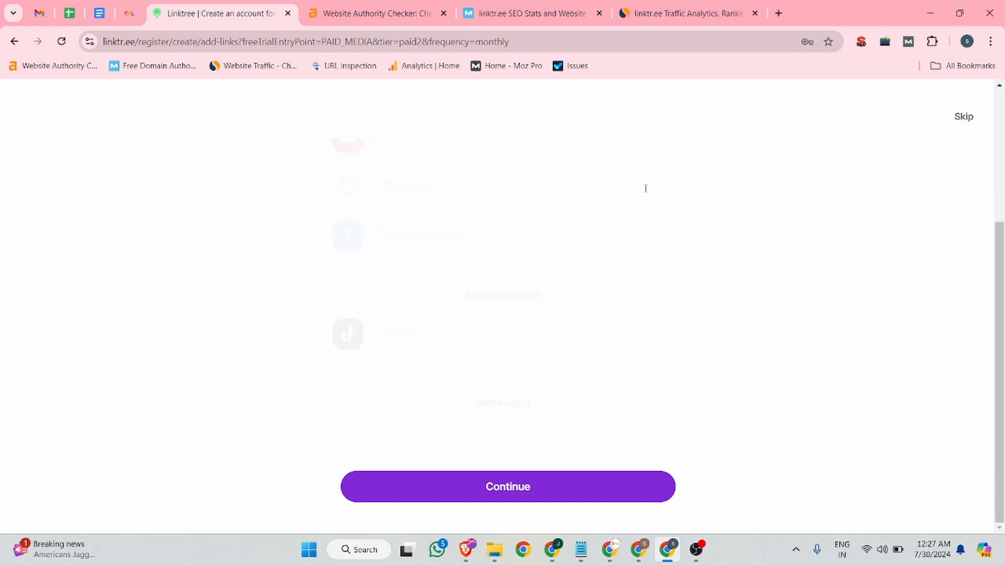
Set the profile title to "DML Training".
scroll(542, 258, down, 2)
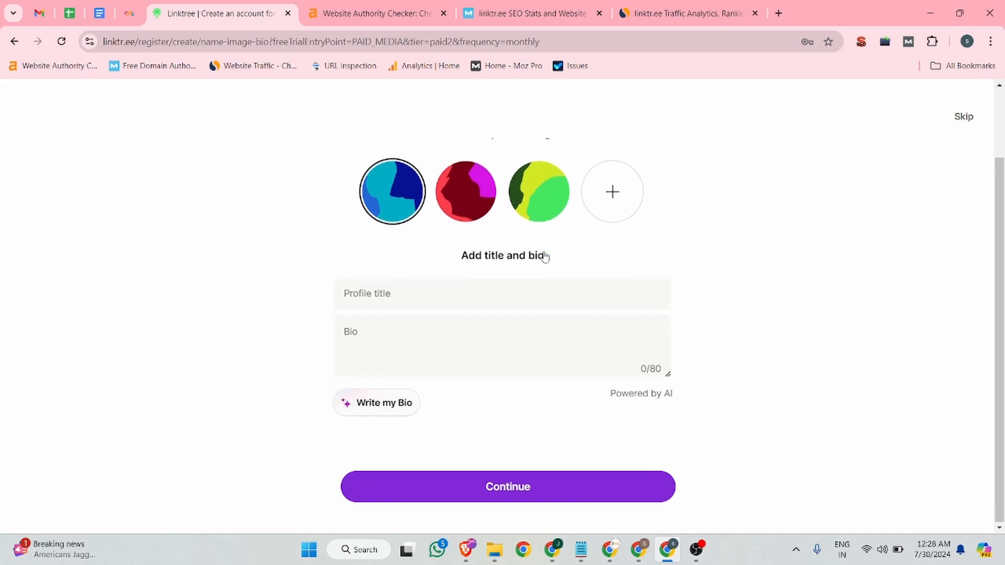
click(390, 289)
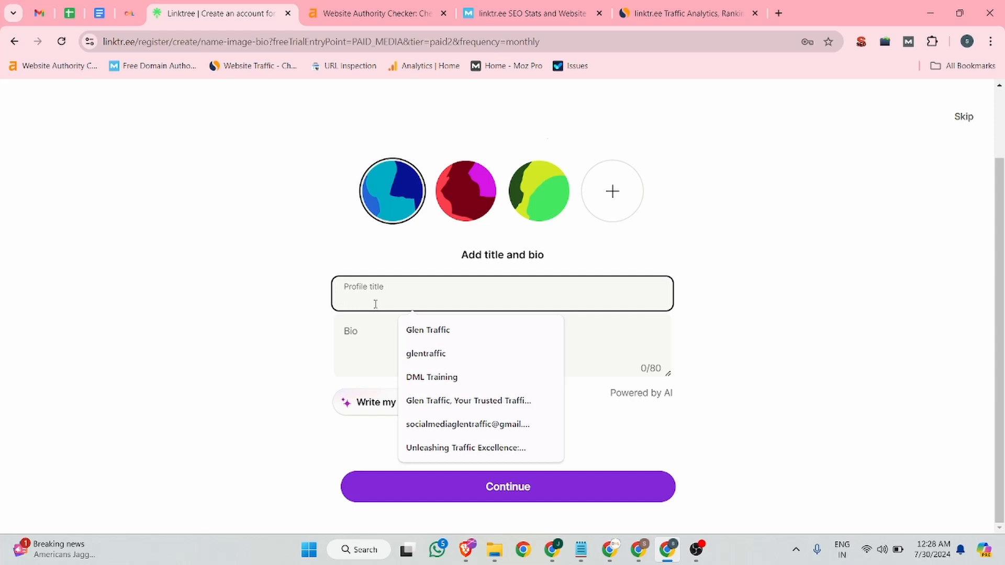
text(DM)
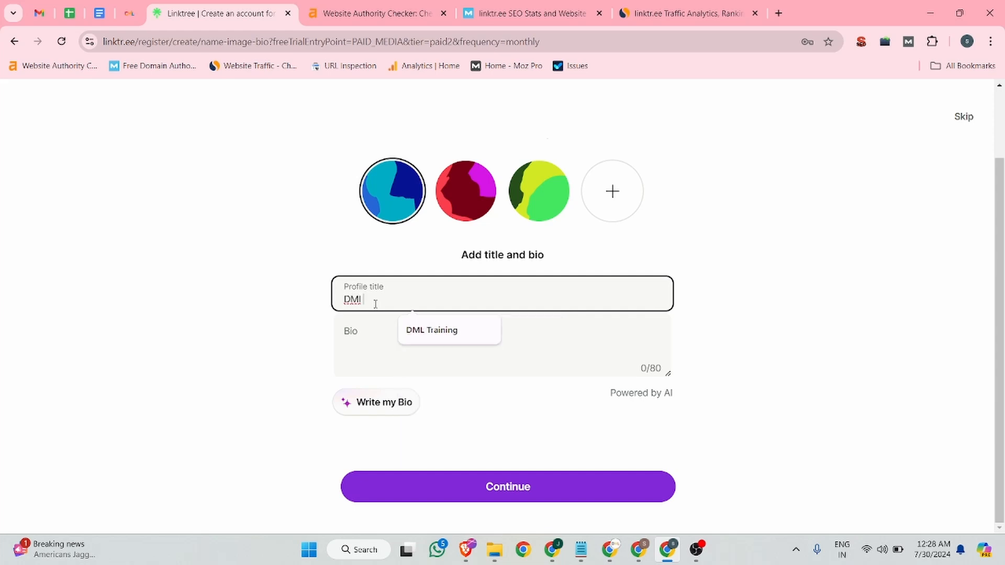
text(L Ta)
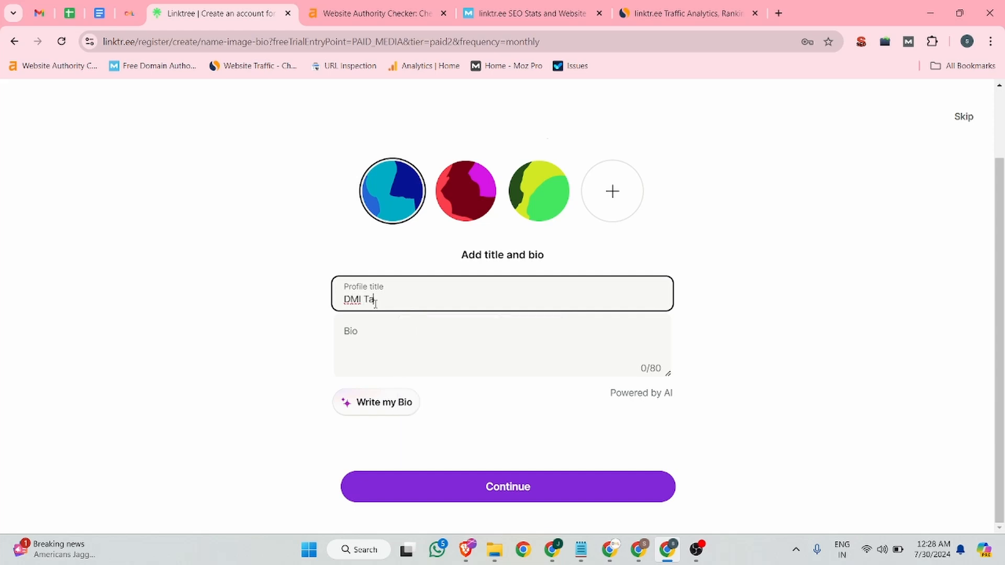
key(BackSpace)
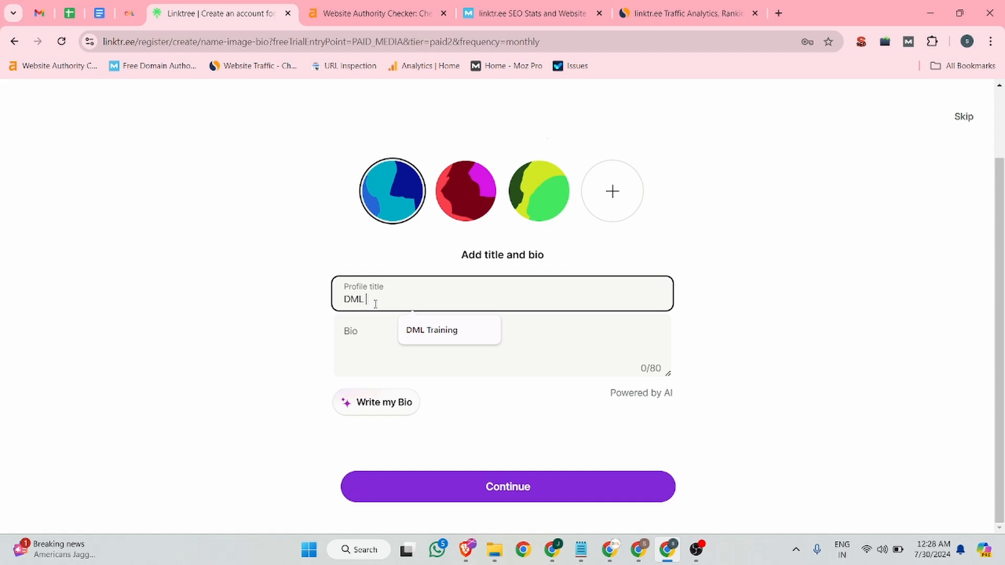
text(raining)
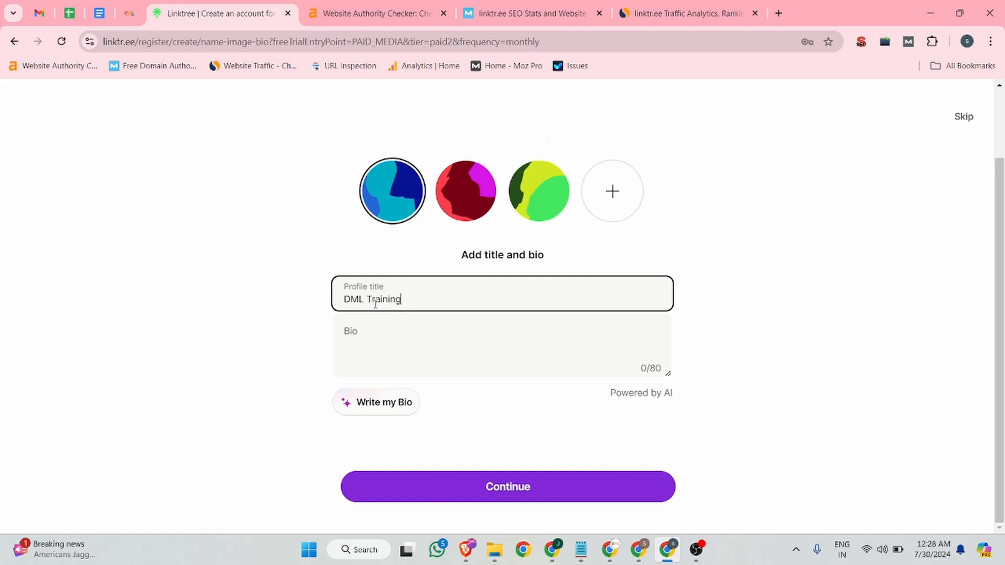
Fill the profile bio with the "Unlock your digital marketing potential" description paragraph copied from the Backlink document.
click(375, 339)
click(111, 9)
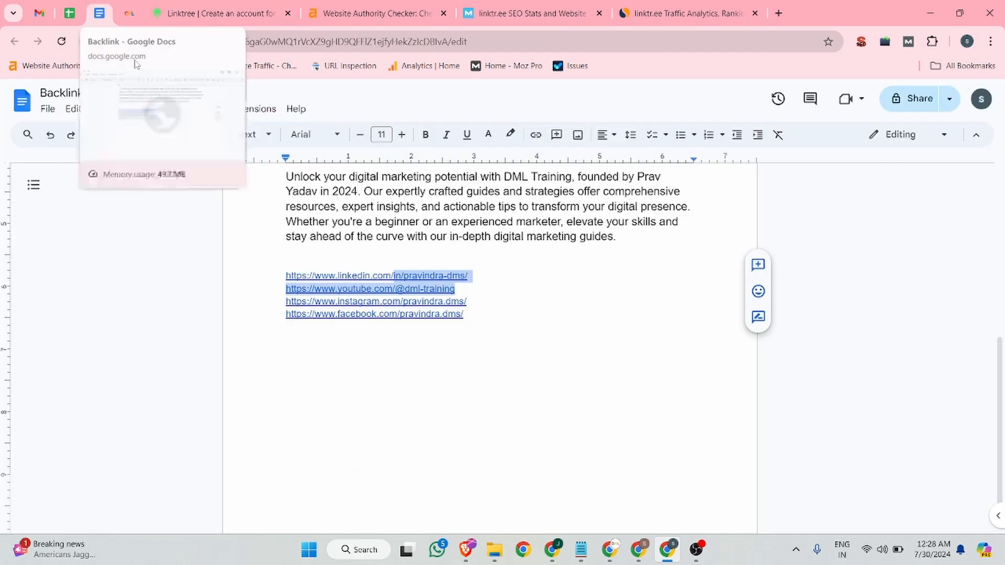
scroll(607, 309, up, 2)
drag(616, 303, 278, 238)
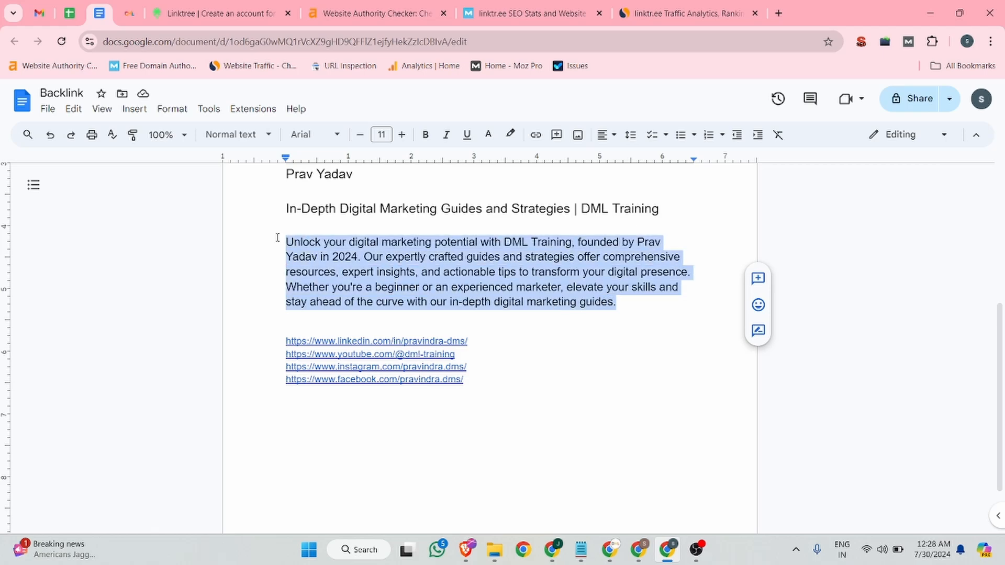
key(ctrl+c)
click(220, 13)
key(ctrl+v)
scroll(785, 411, up, 1)
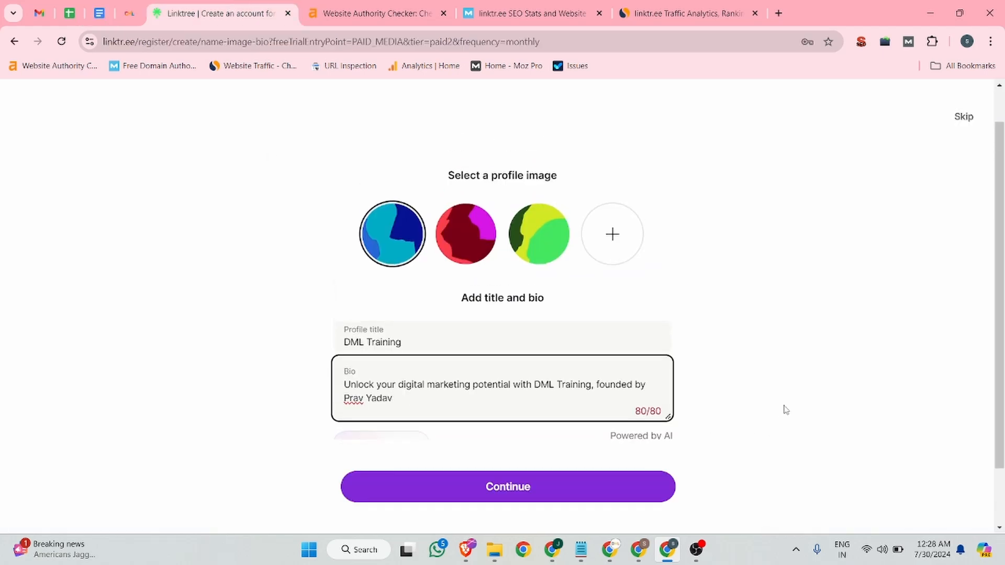
scroll(780, 411, down, 2)
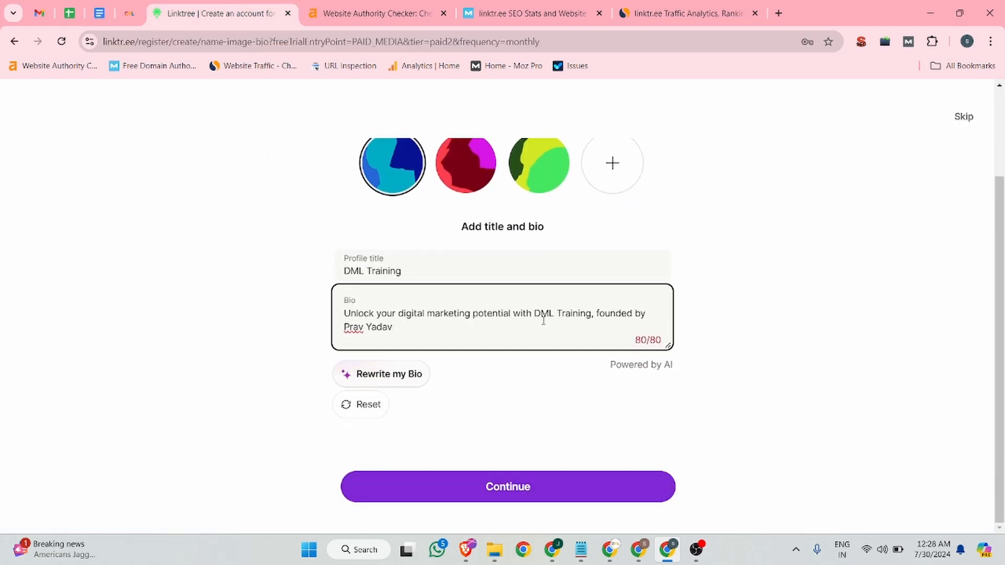
Upload "Black & Blue Minimalist Modern Initial Font Logo (1)" from Downloads as the profile image, keeping the default crop.
scroll(543, 322, up, 2)
click(611, 272)
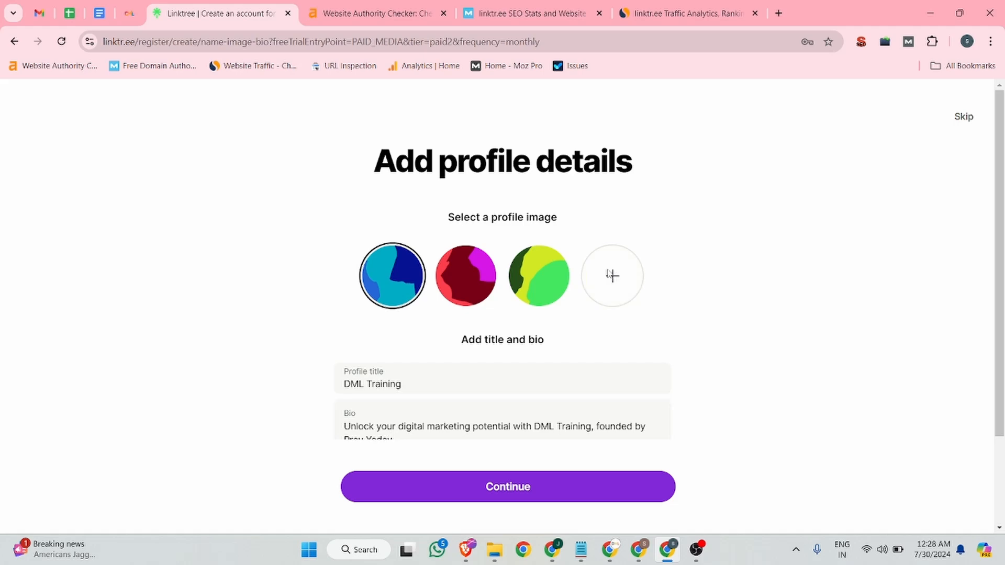
click(657, 227)
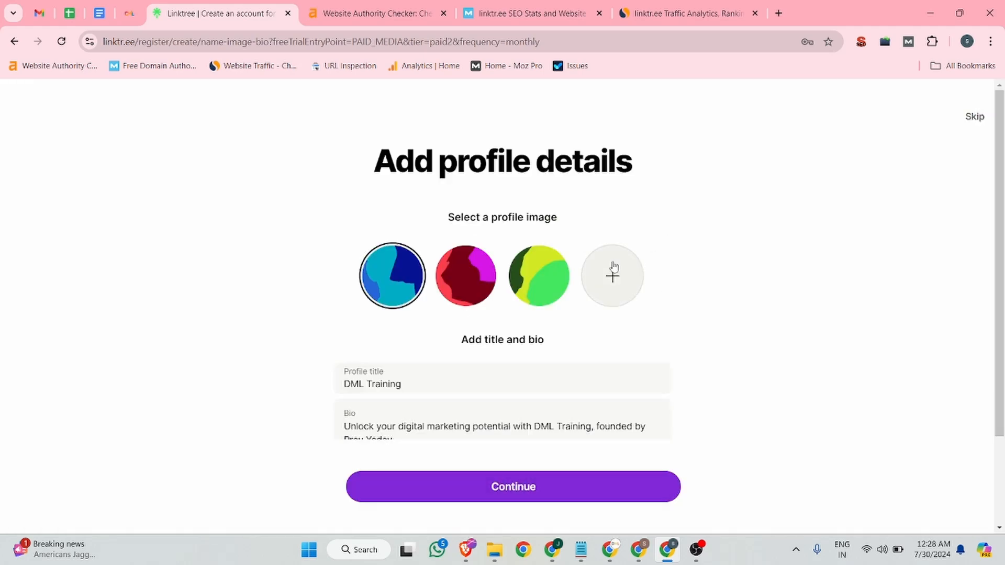
click(612, 273)
click(479, 283)
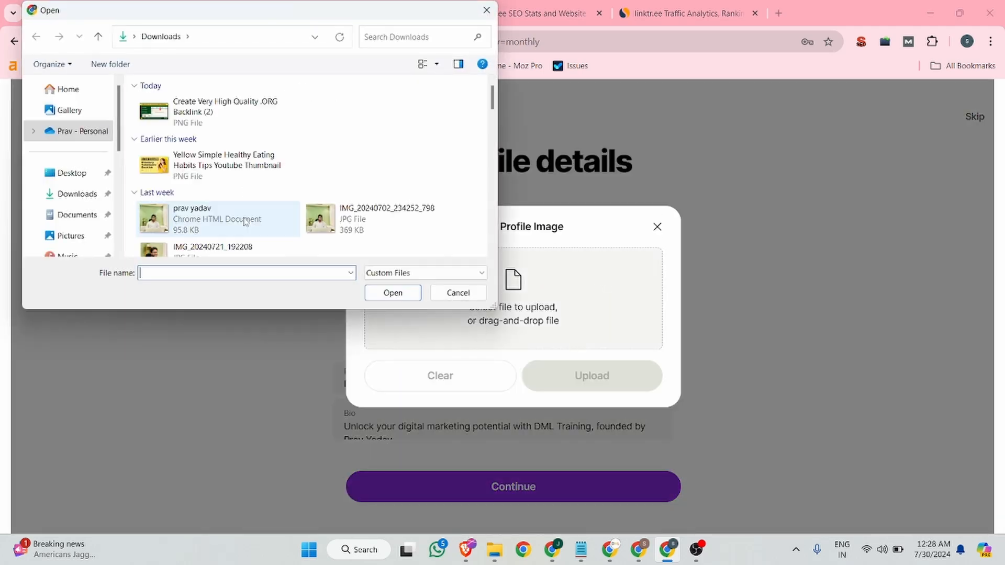
scroll(182, 194, down, 5)
scroll(181, 194, up, 3)
click(229, 142)
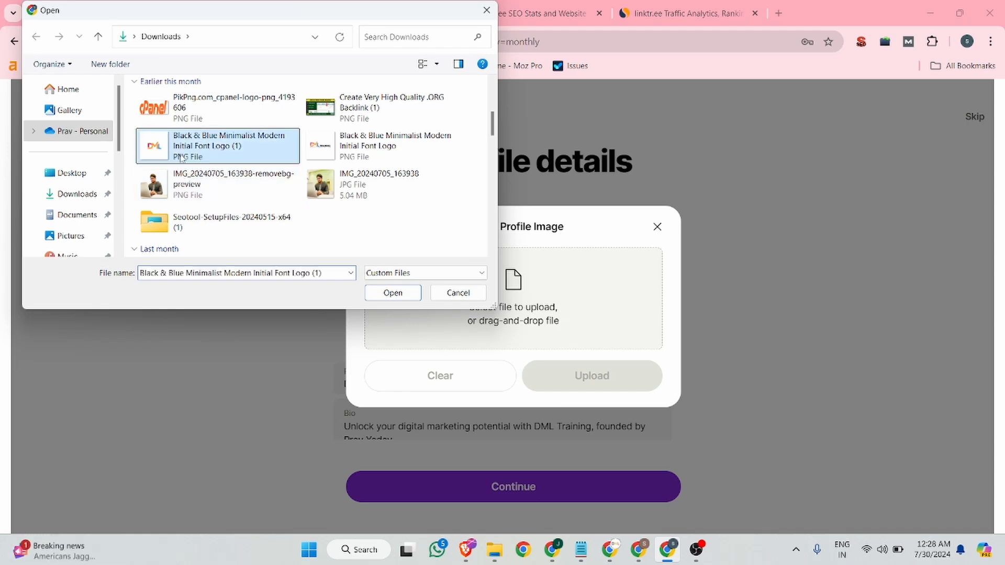
click(407, 296)
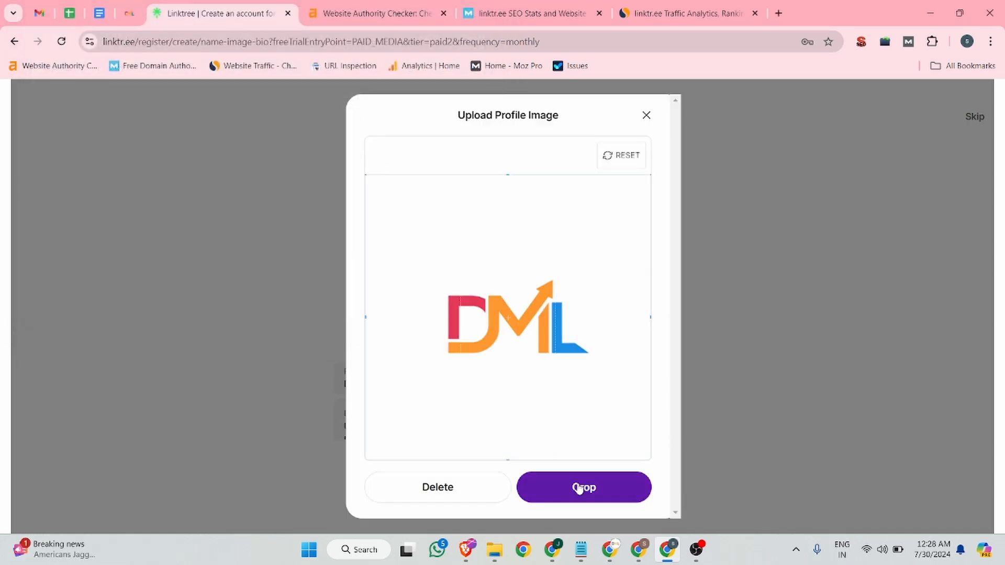
click(589, 488)
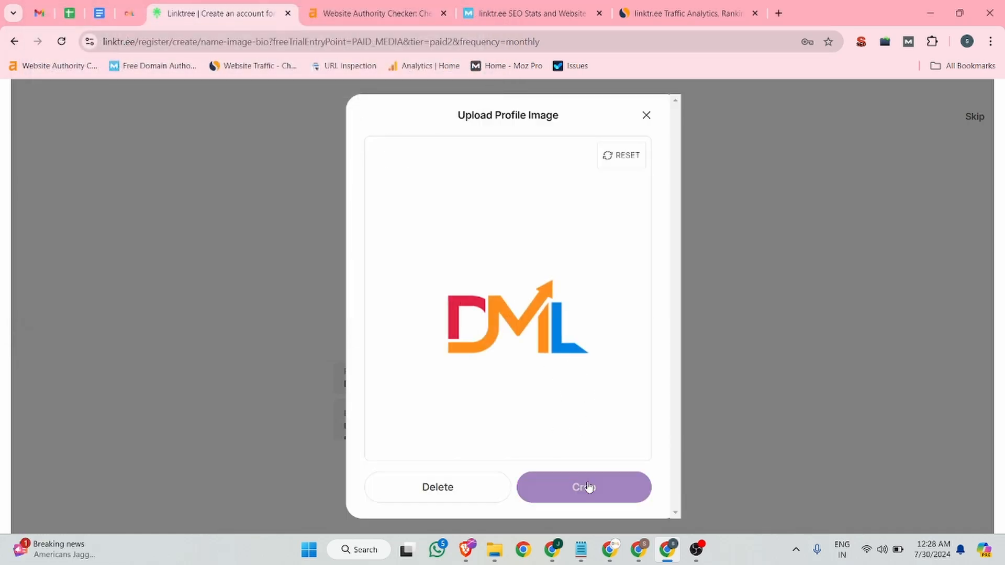
click(591, 484)
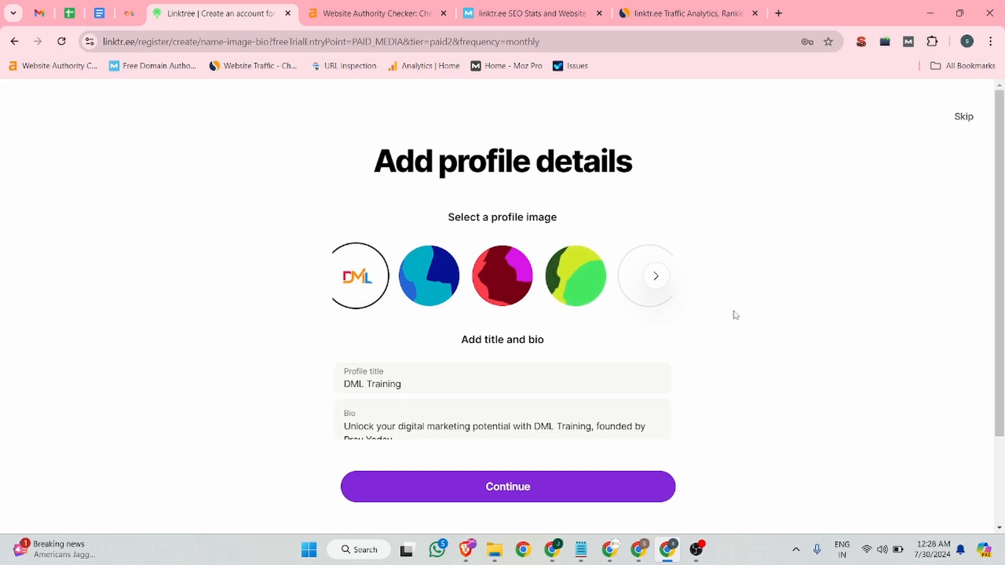
Replace the bio with "Master the Art of Digital Marketing with Expert Guides and Strategies", copied from the DML Training homepage.
scroll(733, 315, down, 3)
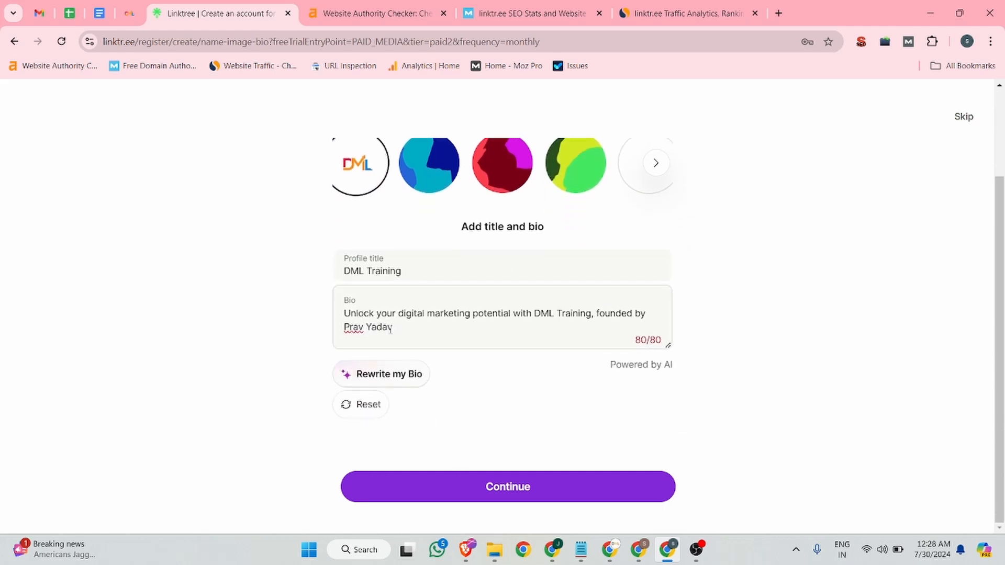
drag(411, 324, 337, 319)
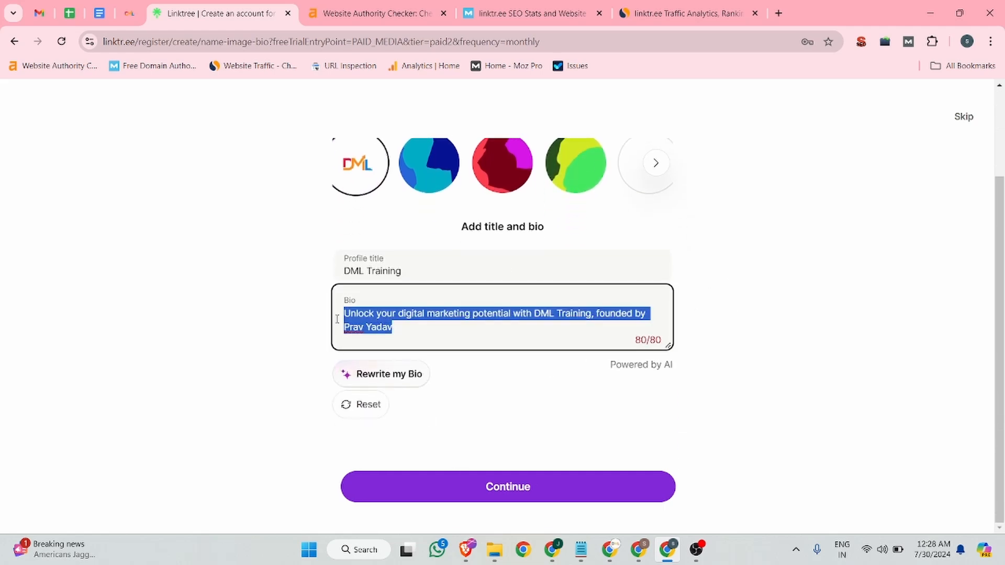
click(133, 15)
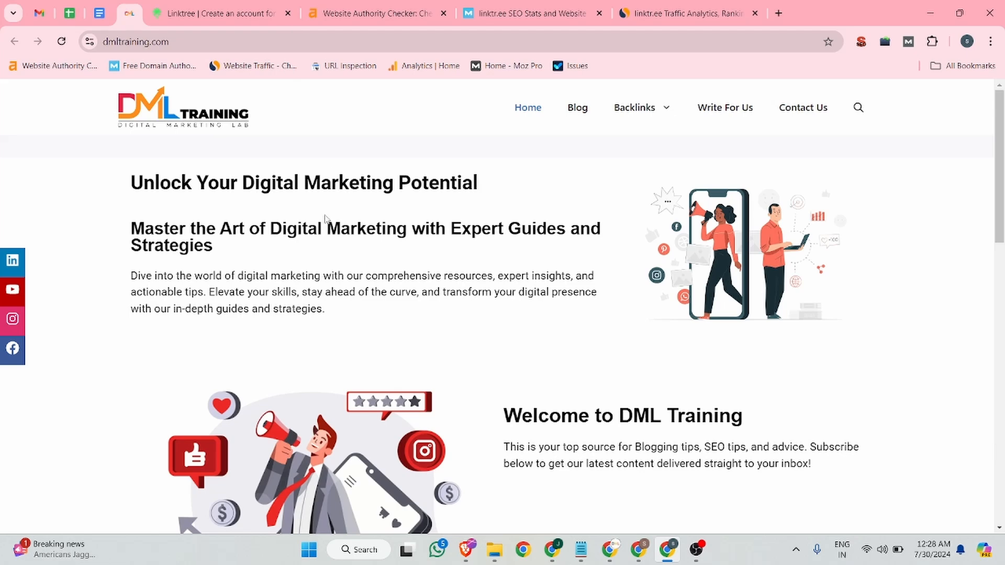
drag(219, 246, 121, 226)
key(ctrl+c)
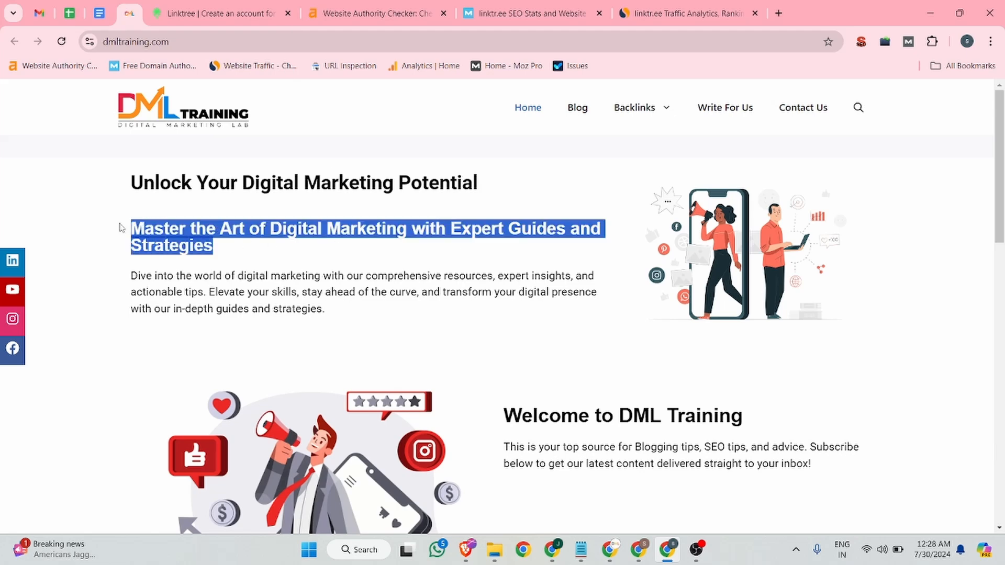
click(100, 13)
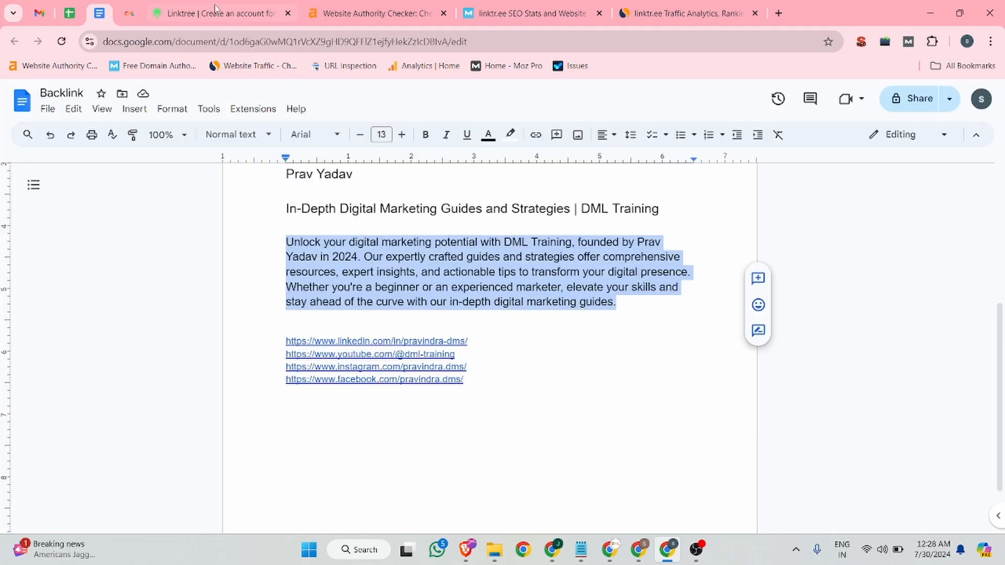
click(218, 11)
key(ctrl+v)
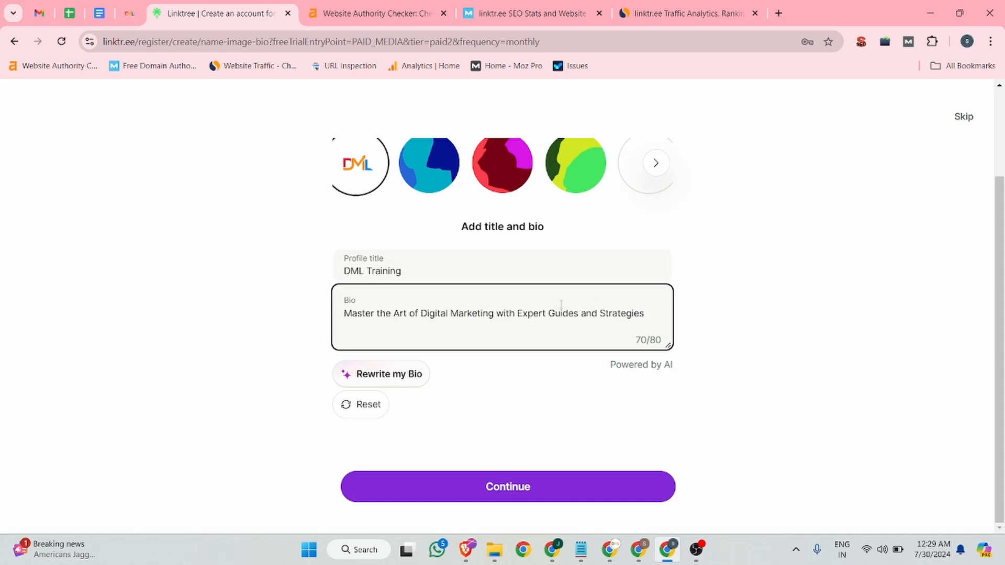
Submit the profile details and look over the profile preview on the completion page.
click(528, 486)
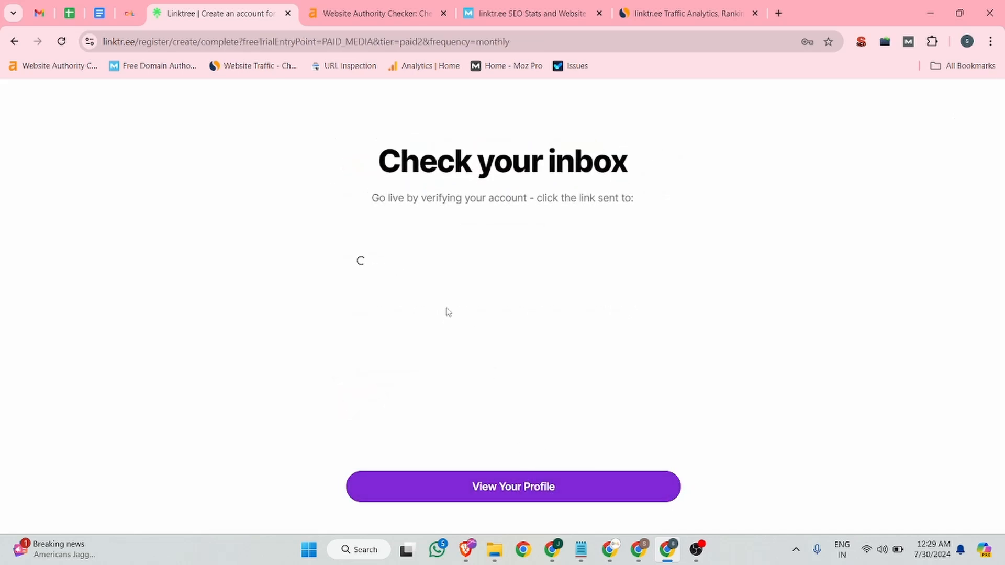
scroll(494, 326, down, 2)
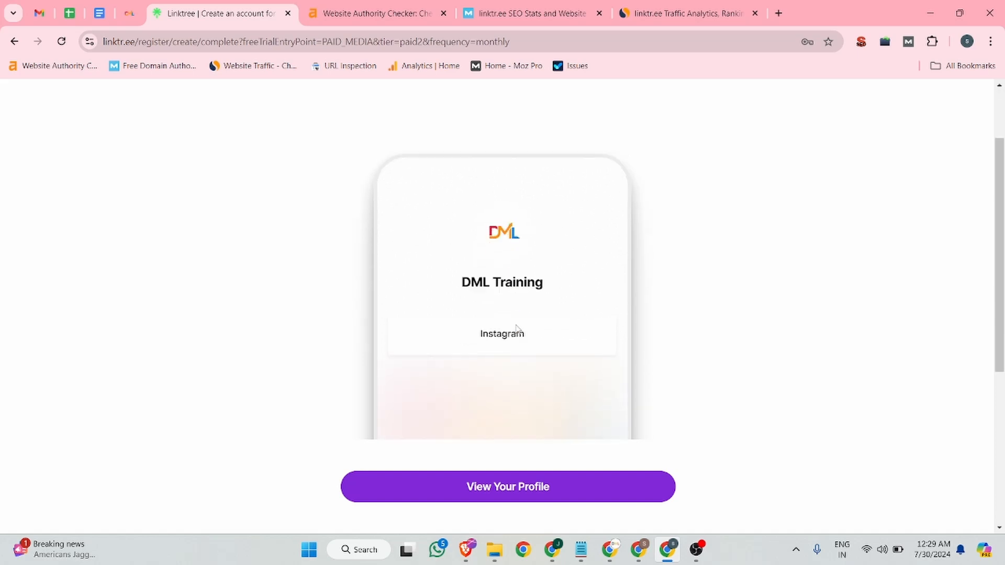
scroll(517, 338, up, 2)
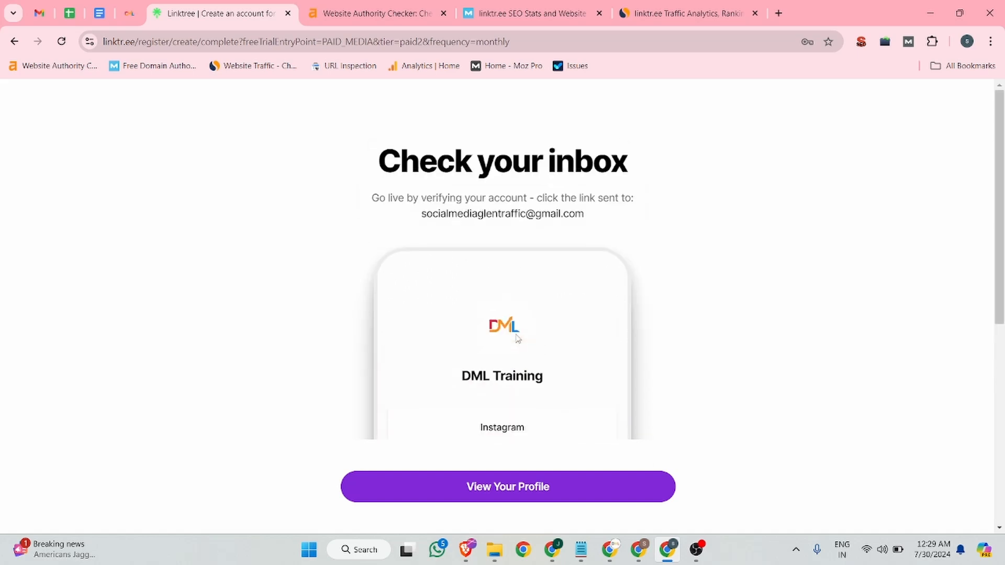
Verify the account's email address through the Linktree activation message in the Gmail inbox.
click(39, 13)
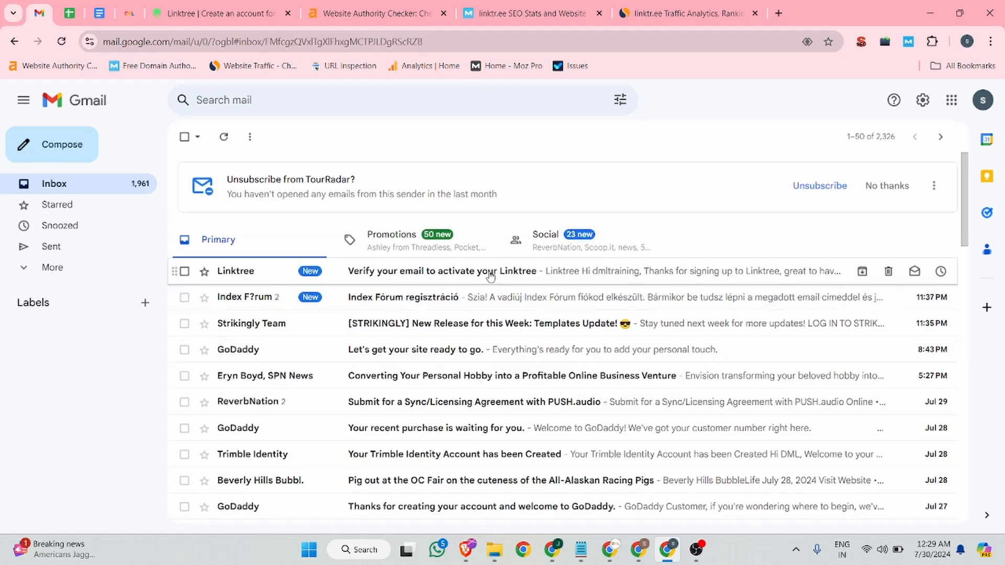
click(484, 270)
scroll(498, 367, down, 2)
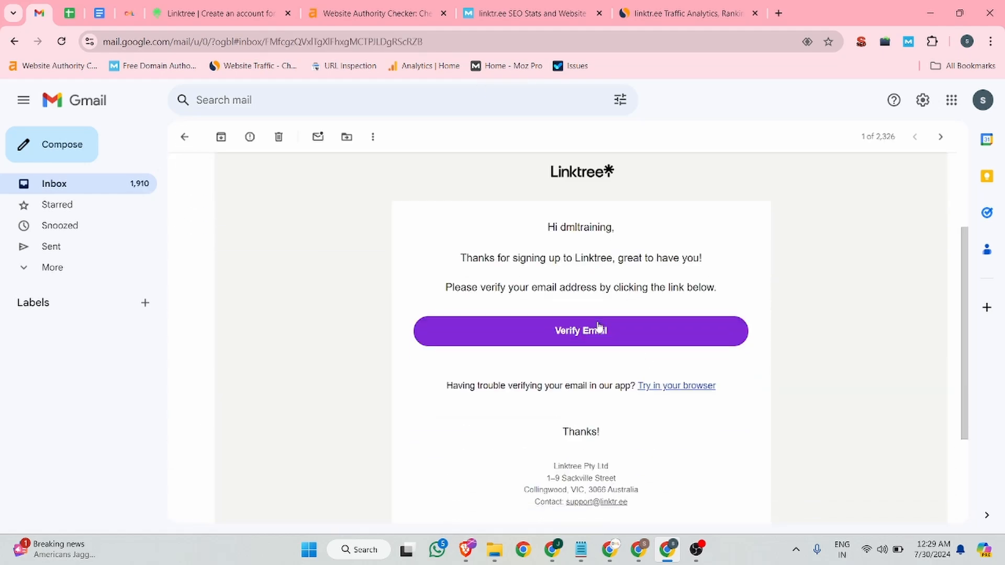
click(574, 342)
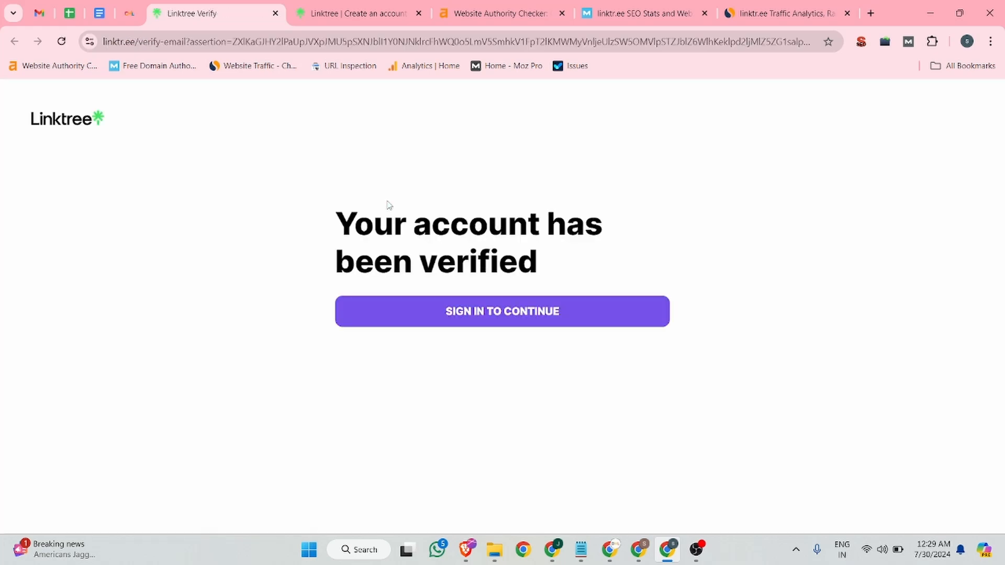
Continue from the verification page to the Linktree admin's links list.
click(496, 318)
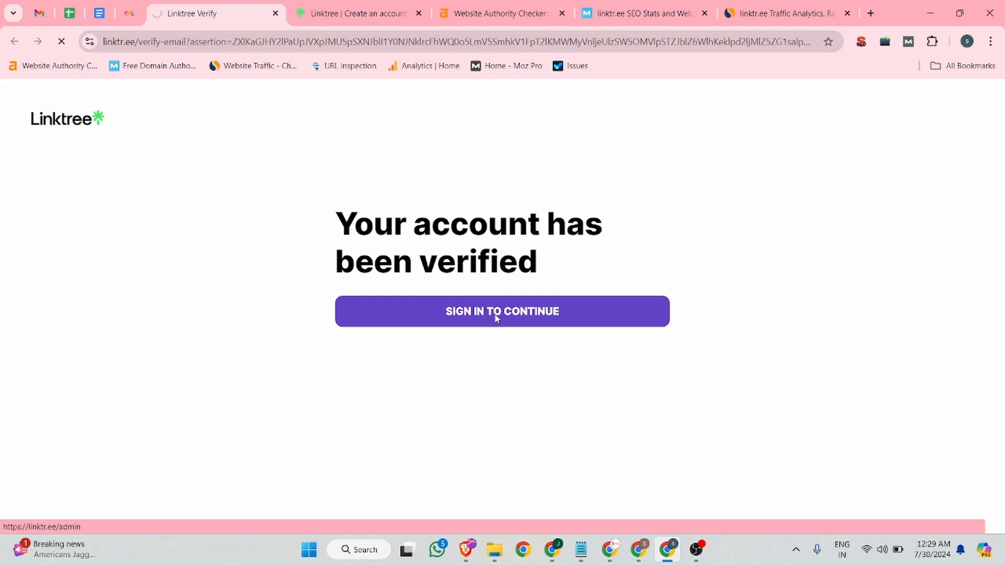
click(349, 5)
scroll(508, 477, down, 1)
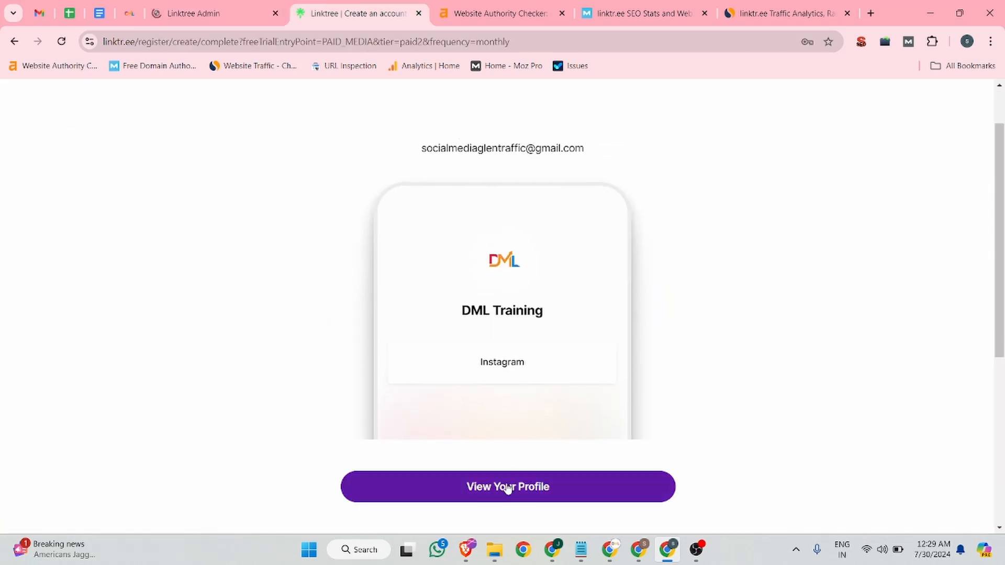
click(214, 13)
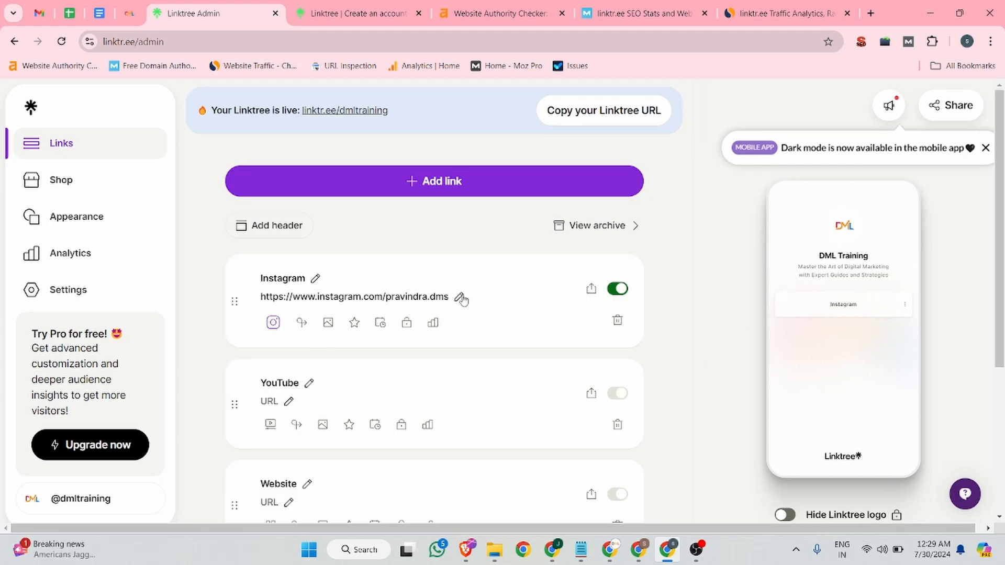
Look up the YouTube channel address in the Backlink document for the empty YouTube link.
scroll(335, 351, down, 1)
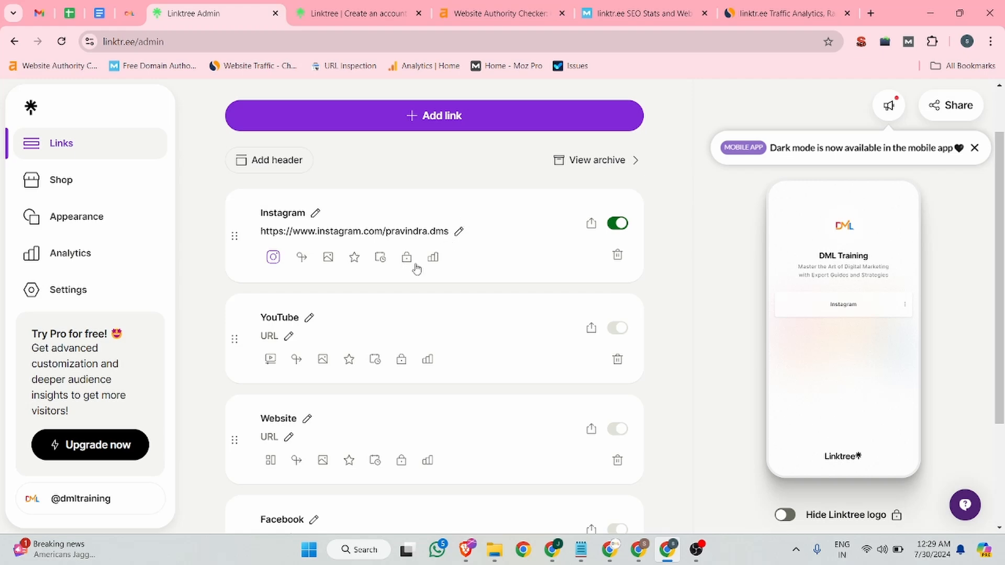
click(287, 340)
click(95, 7)
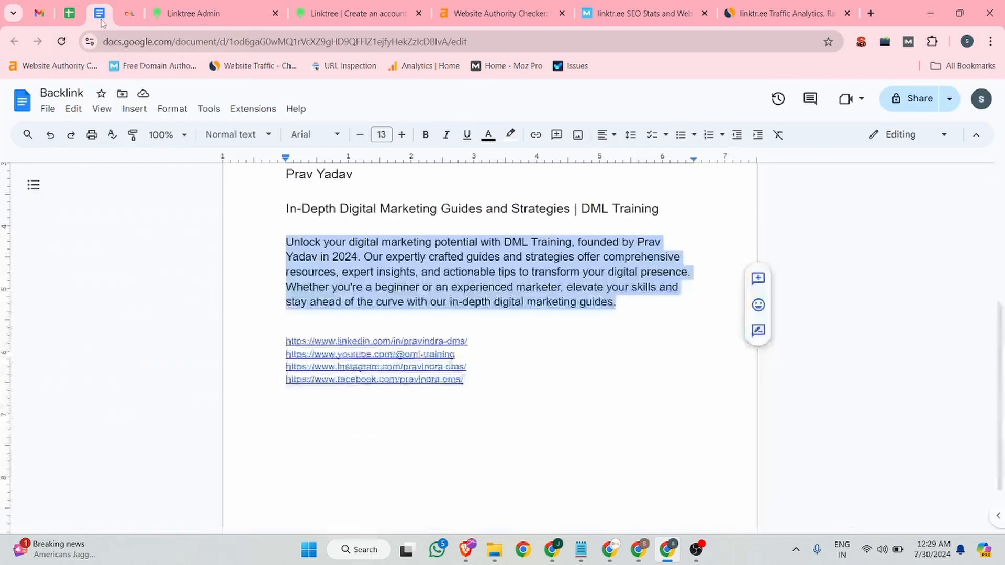
drag(465, 357, 276, 355)
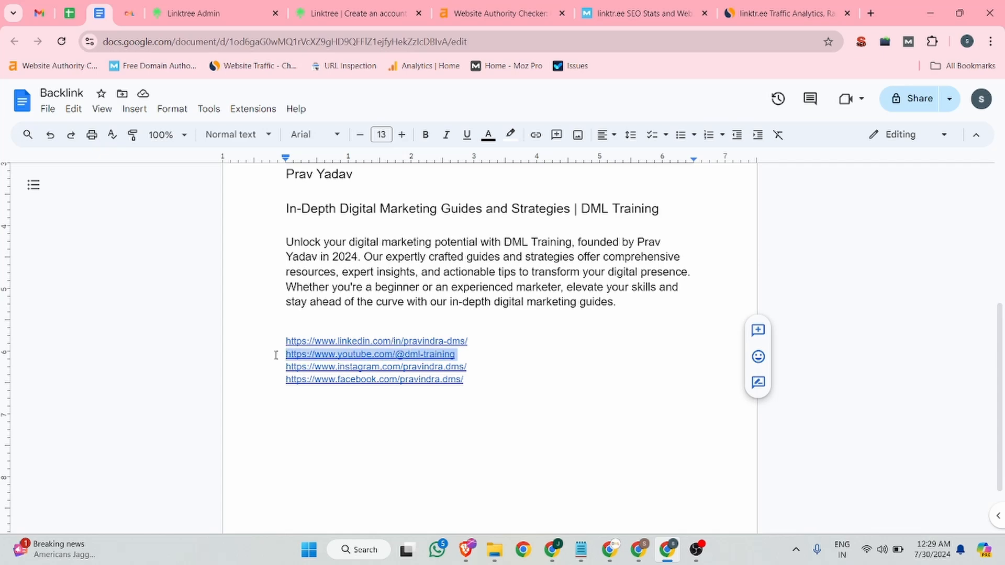
click(210, 13)
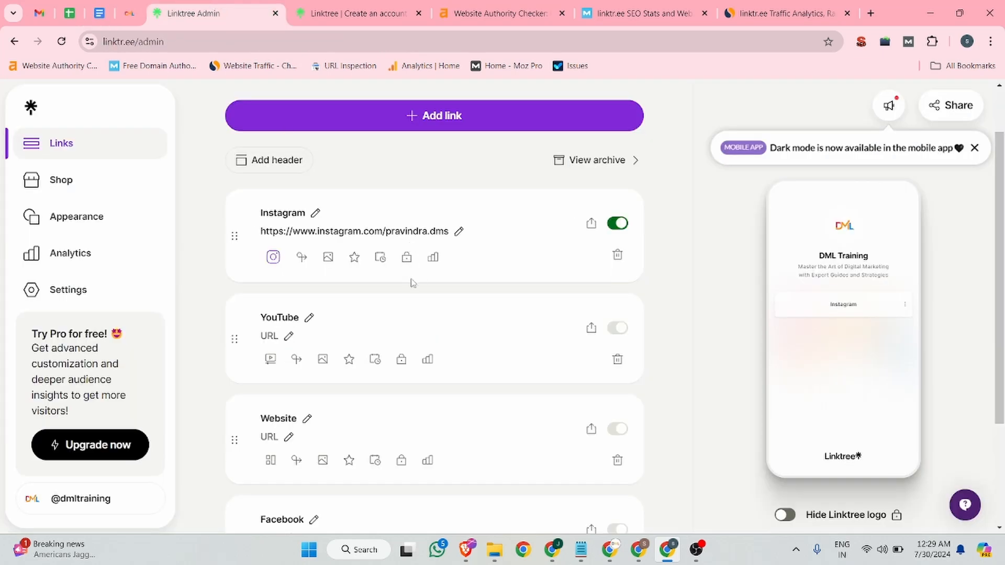
click(289, 335)
click(139, 9)
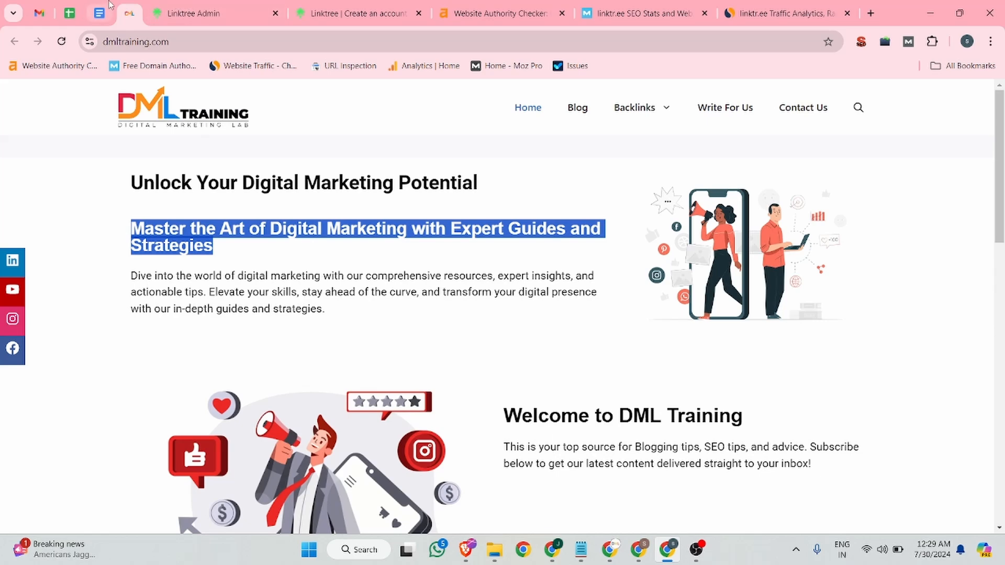
click(100, 14)
click(458, 356)
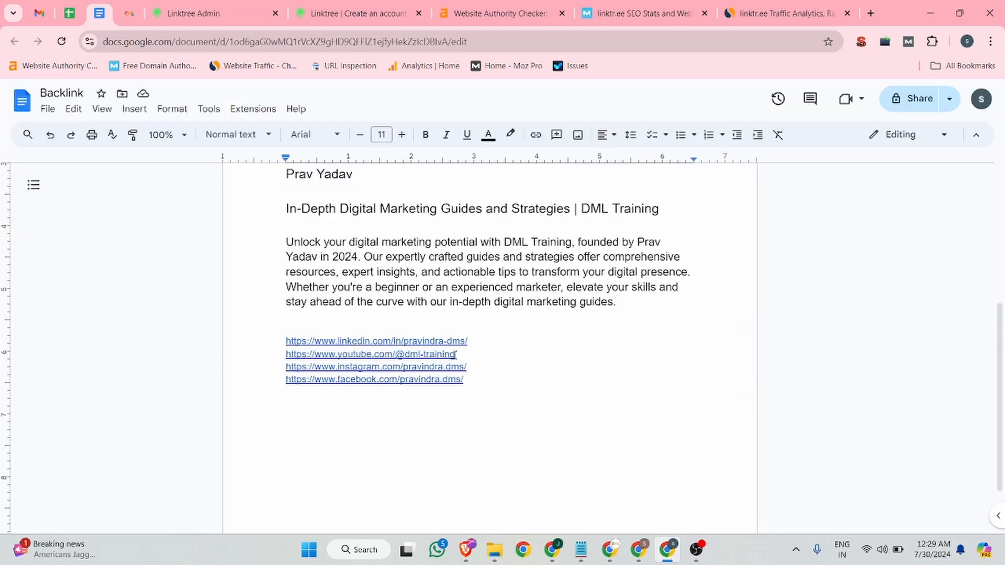
Try to enter only the channel handle "dml-training" as the YouTube link's URL.
click(210, 13)
click(289, 333)
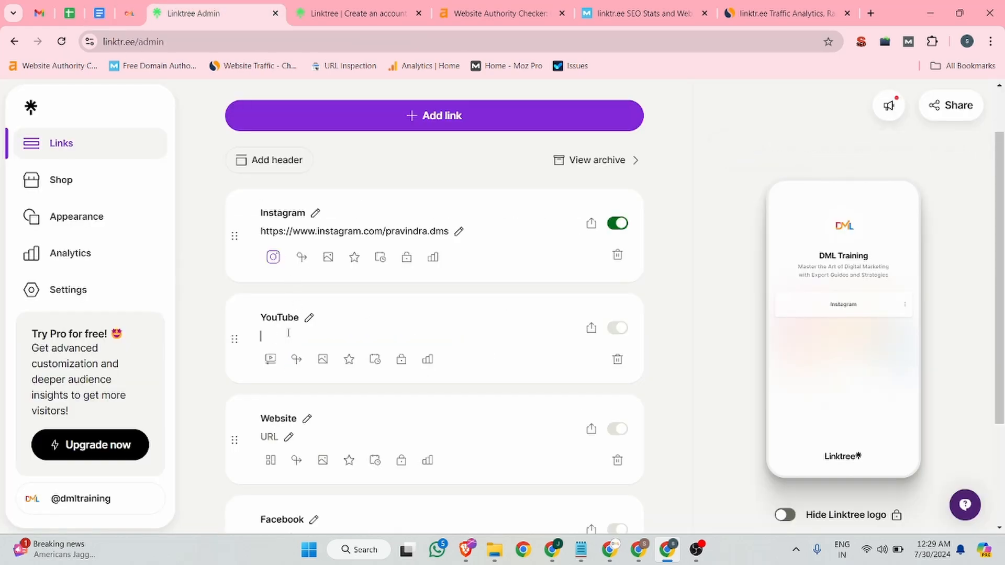
text(dml)
text(-training)
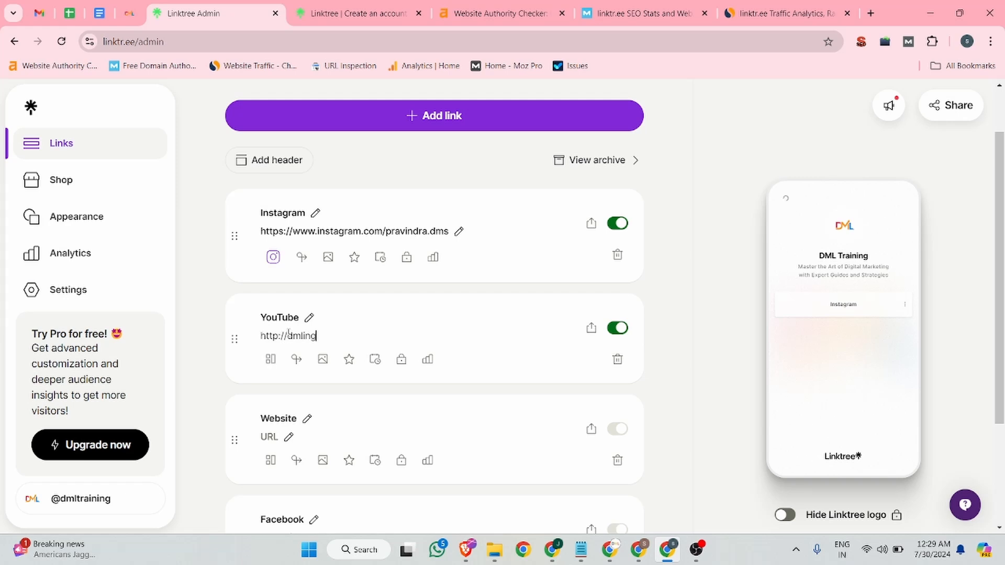
click(289, 439)
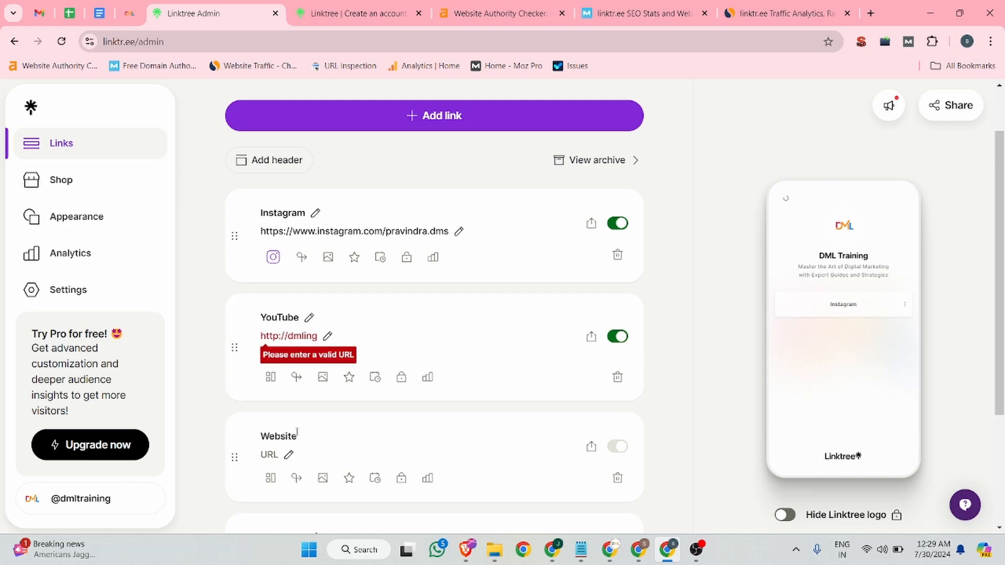
click(327, 337)
click(104, 14)
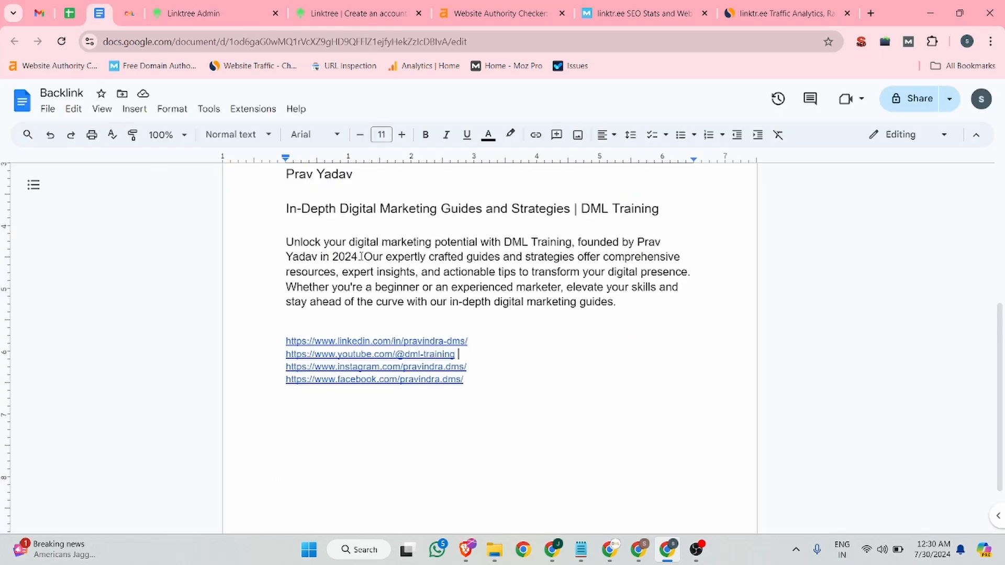
drag(457, 354, 269, 354)
key(ctrl+c)
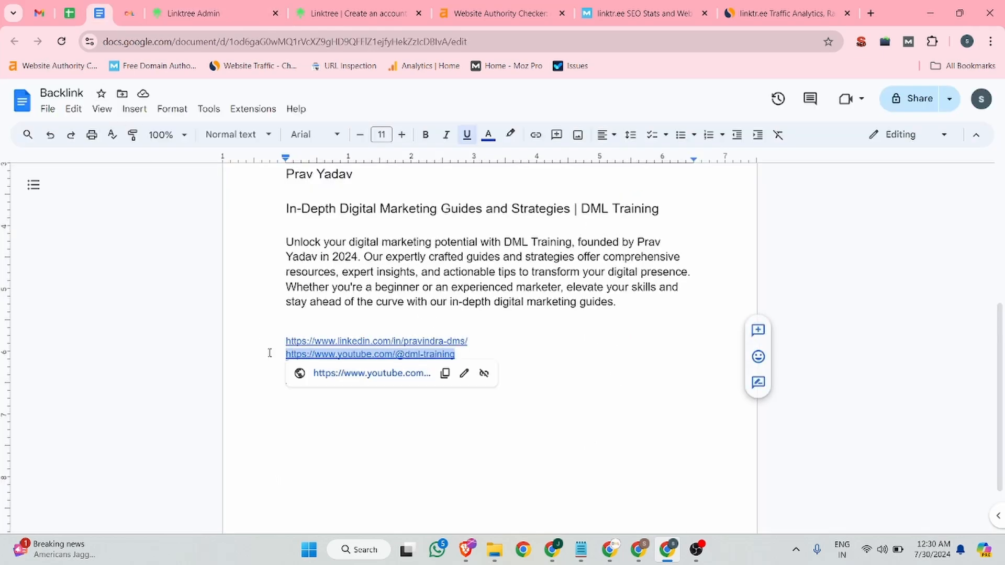
click(194, 13)
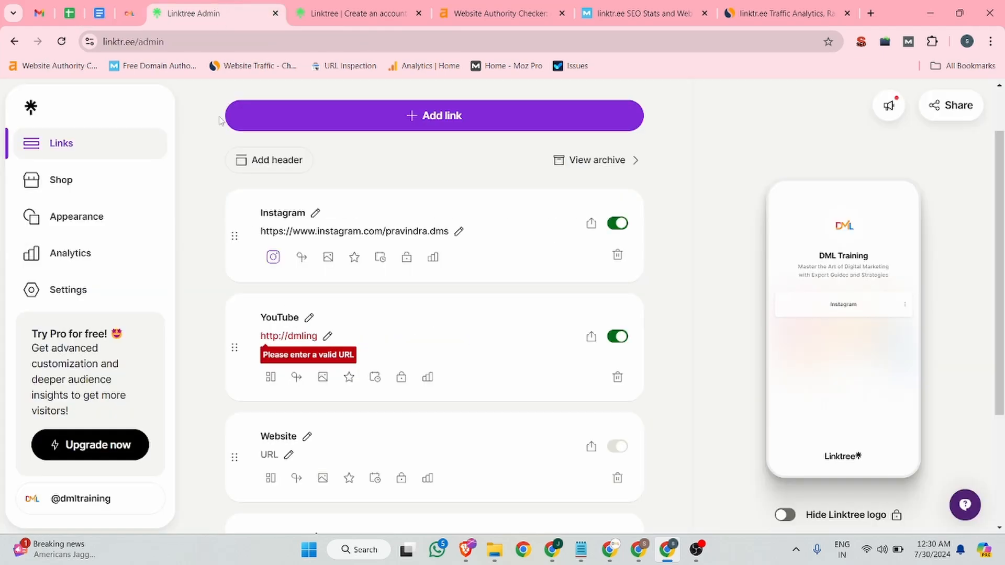
click(327, 336)
drag(318, 336, 211, 347)
key(ctrl+v)
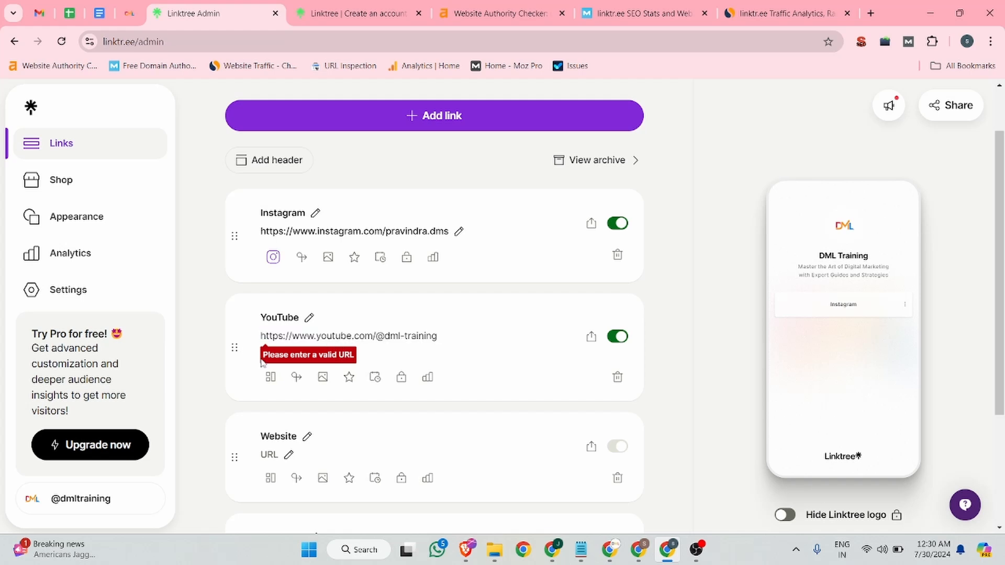
click(204, 352)
scroll(204, 335, down, 3)
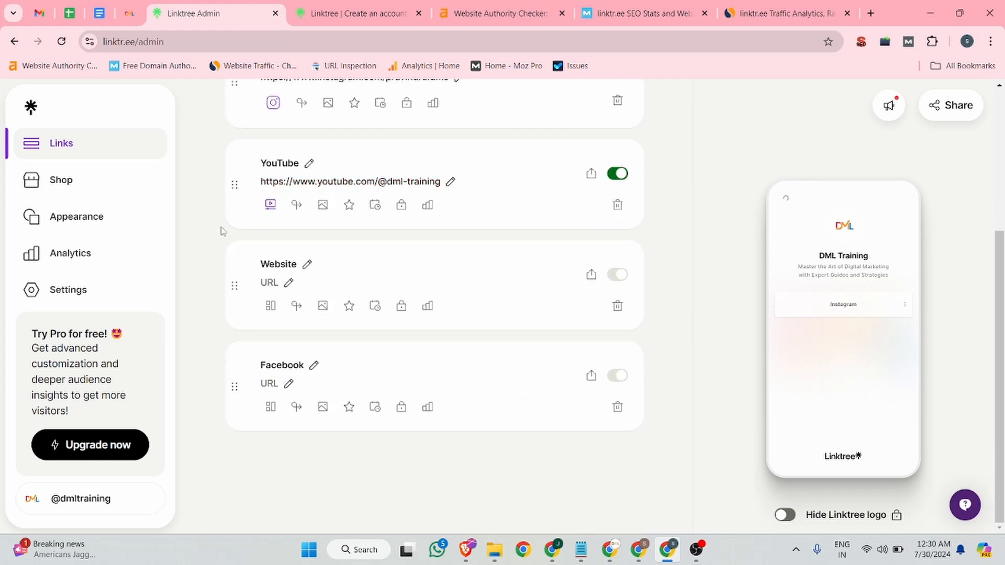
click(289, 283)
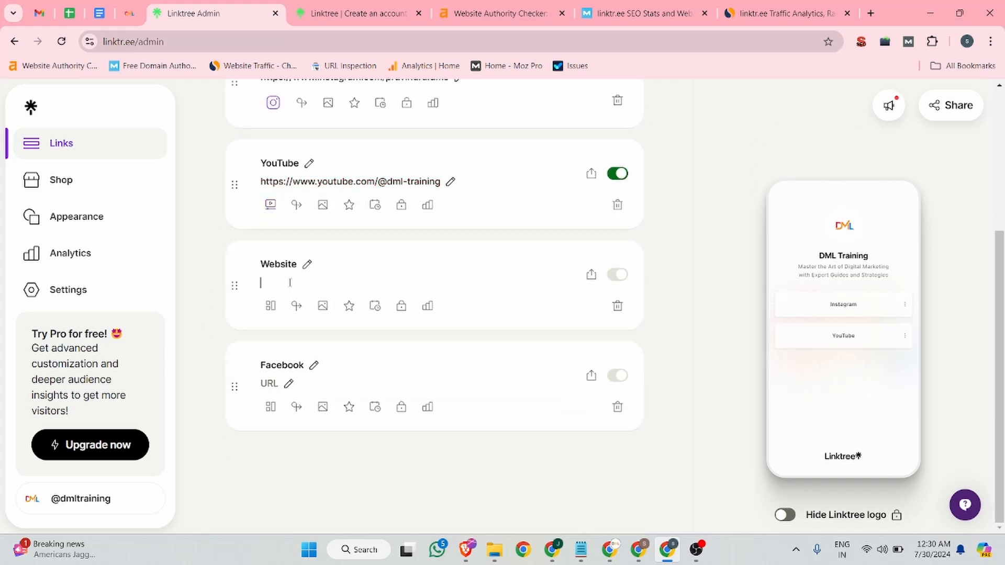
click(129, 13)
key(ctrl+l)
key(ctrl+c)
click(204, 6)
click(287, 281)
key(ctrl+v)
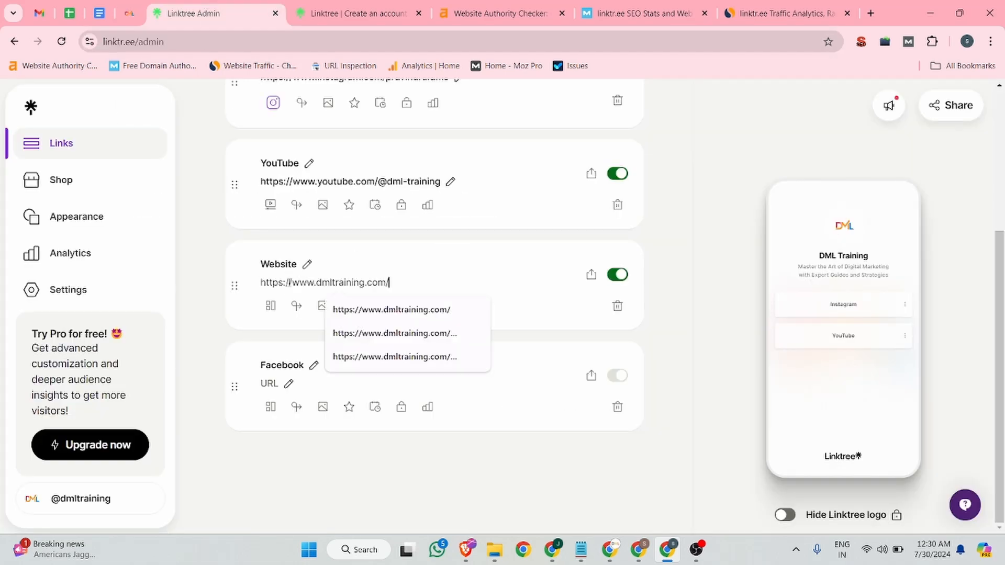
click(212, 230)
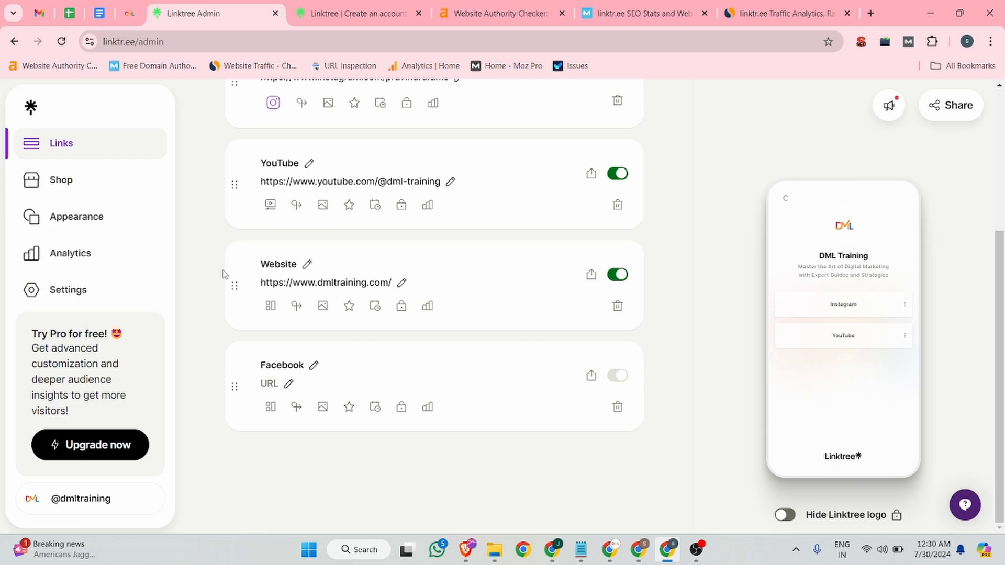
Set the Facebook link's URL to the Facebook profile address copied from the Backlink document.
click(285, 385)
click(99, 13)
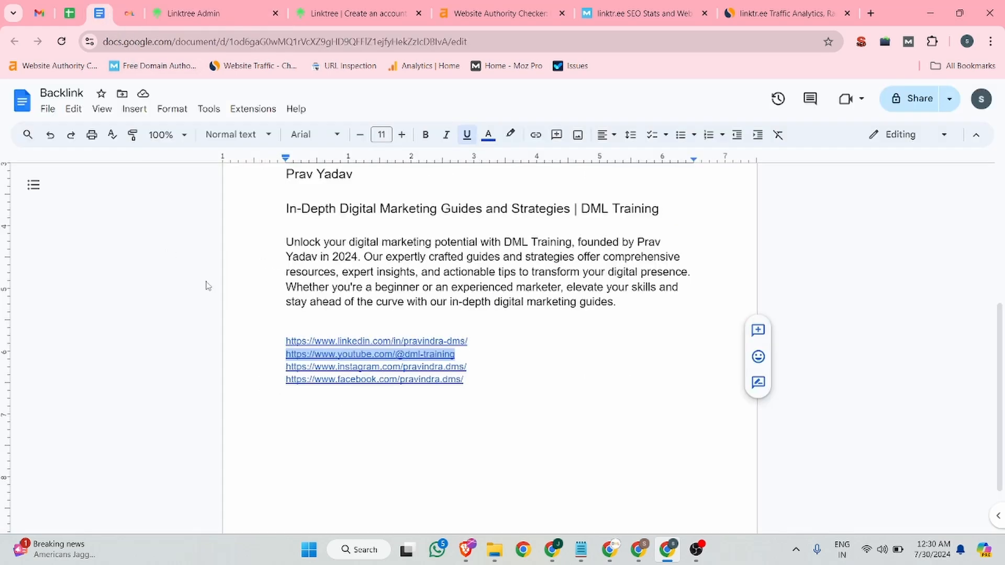
drag(464, 378, 265, 382)
key(ctrl+c)
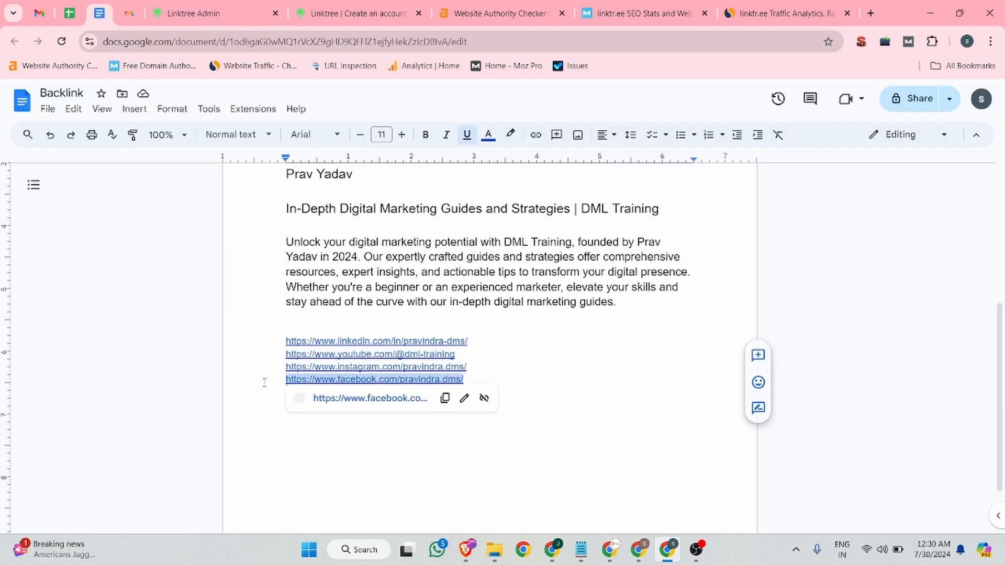
click(194, 13)
click(287, 382)
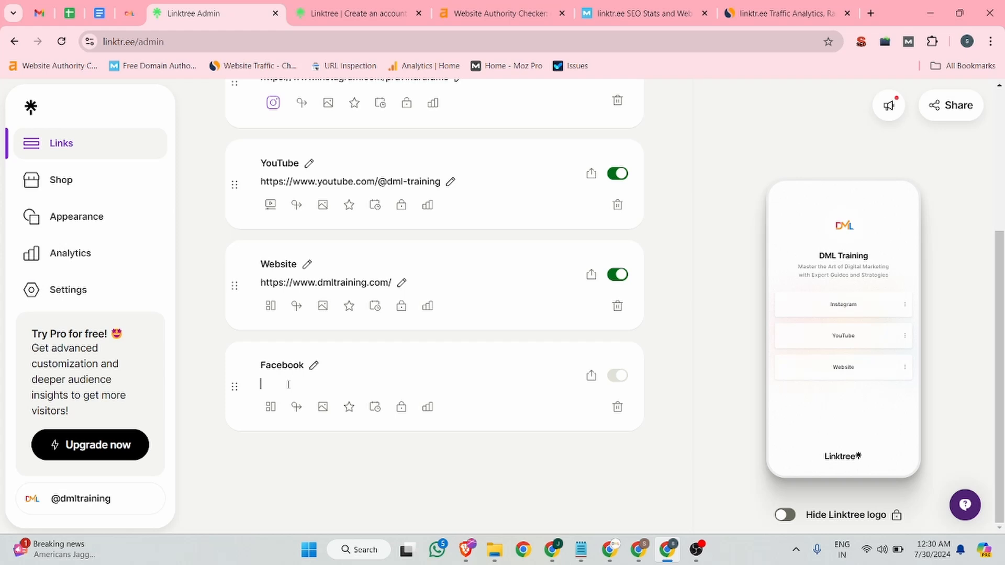
key(ctrl+v)
click(217, 320)
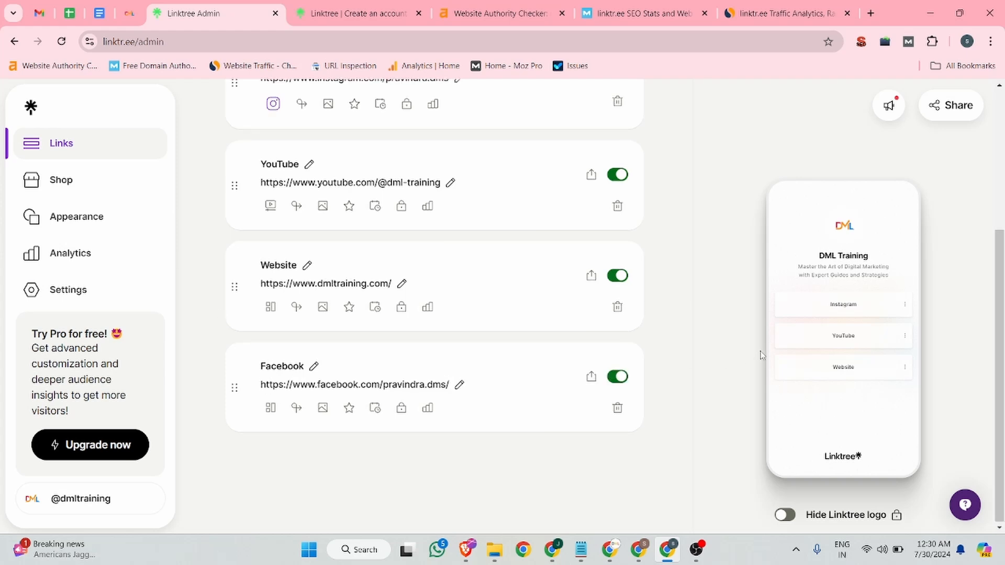
Start adding another link and search the link apps for "link".
scroll(732, 338, up, 5)
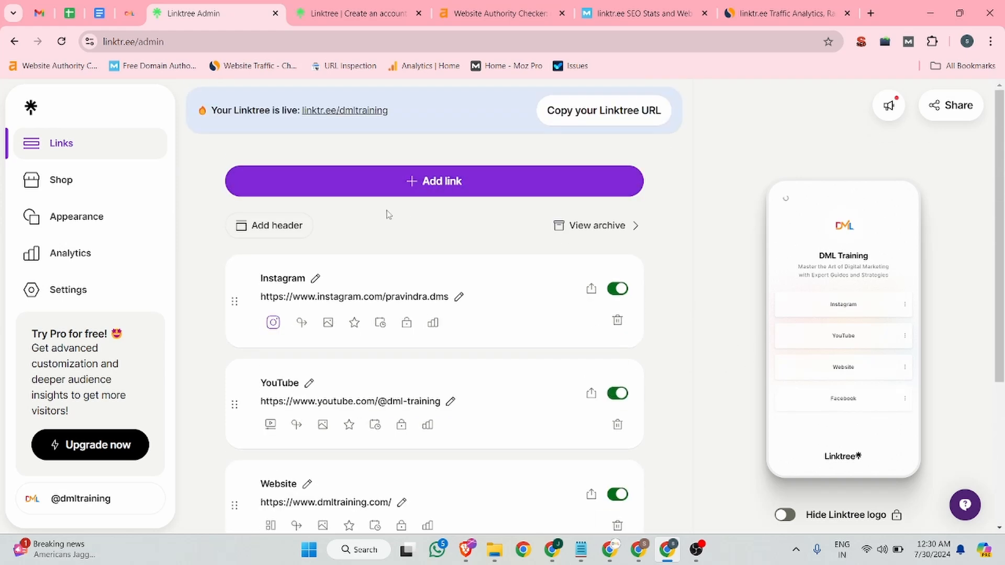
click(434, 183)
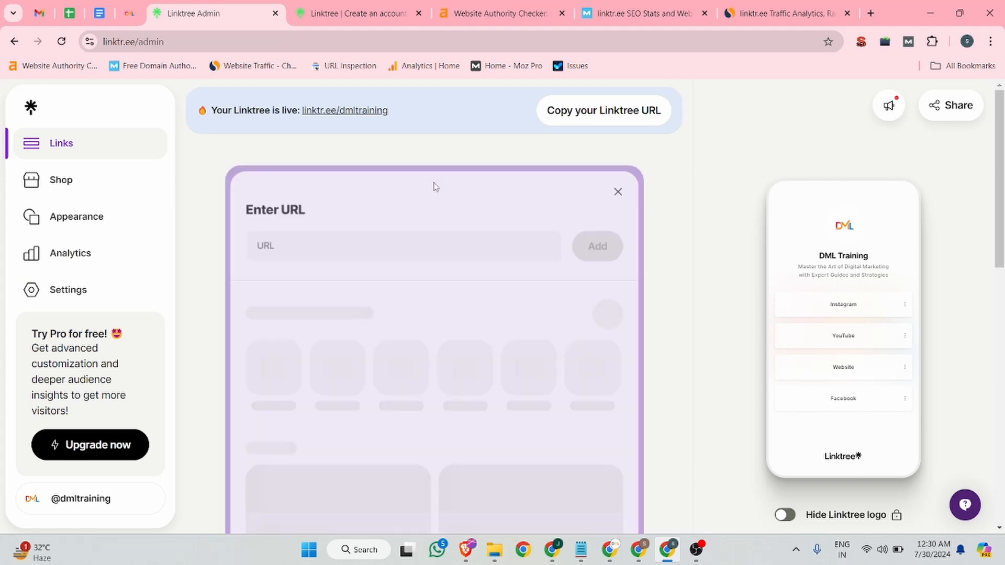
scroll(566, 195, down, 3)
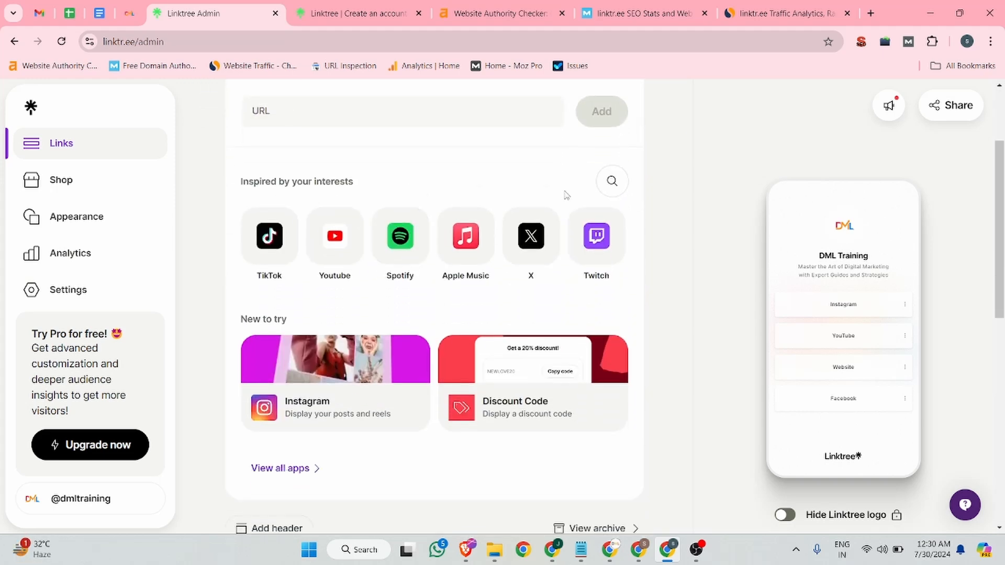
click(611, 181)
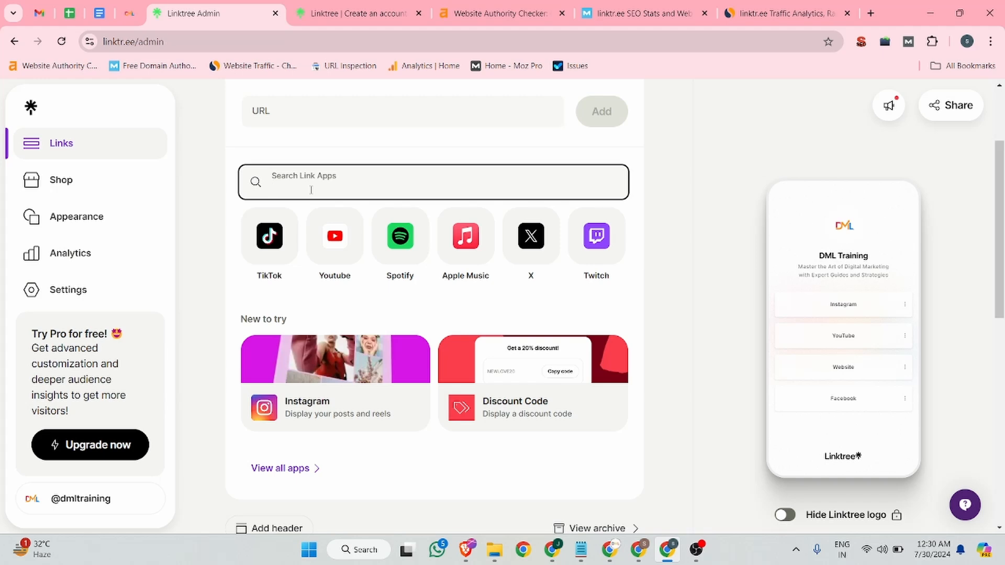
text(l)
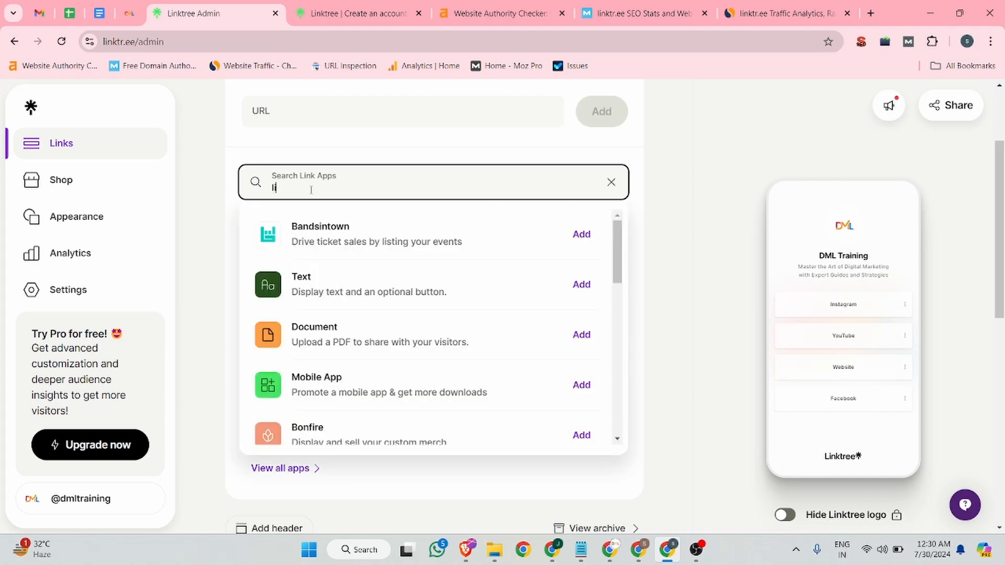
text(in)
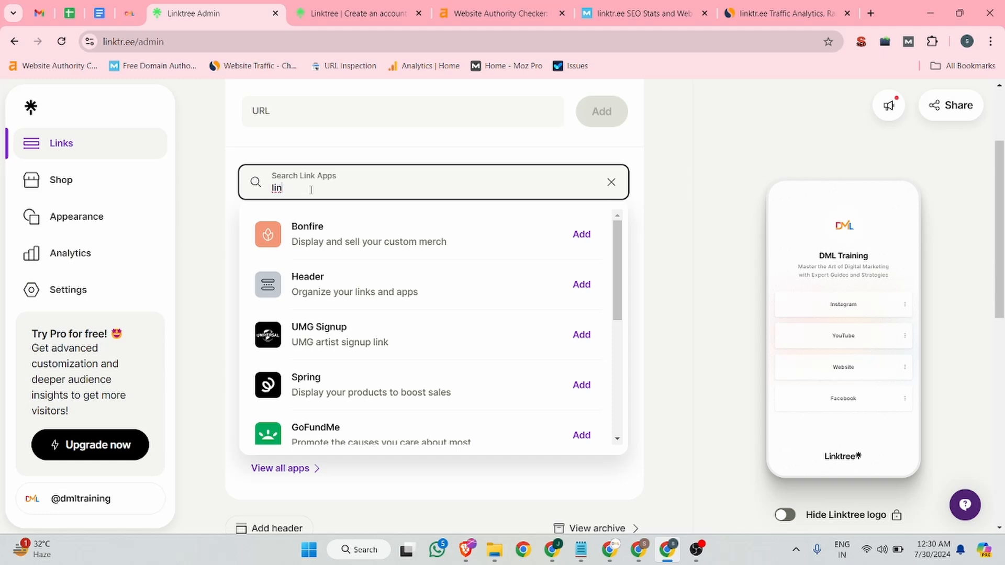
text(ks)
key(BackSpace)
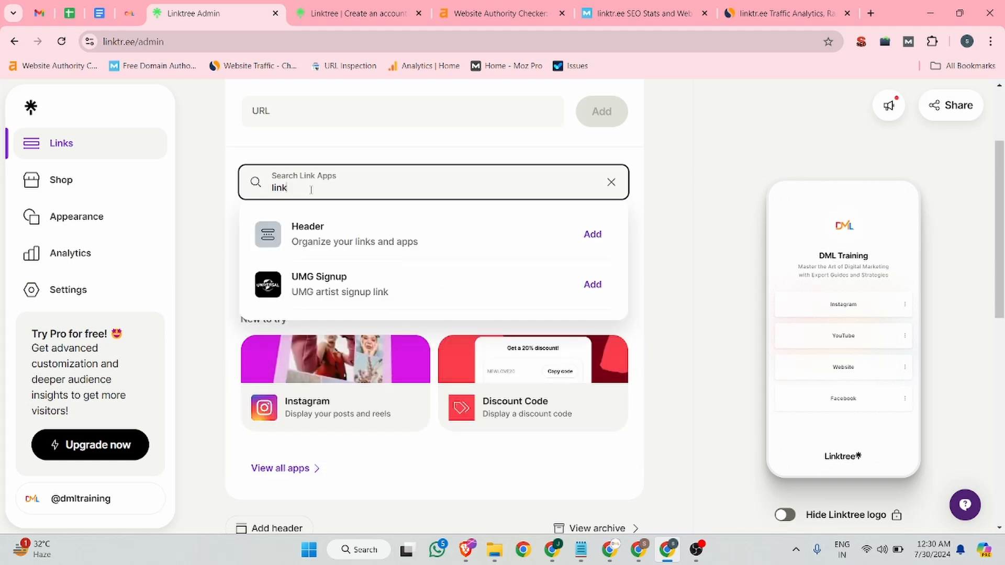
Broaden the link app search to "lin", look through the matching apps, and clear the search.
key(BackSpace)
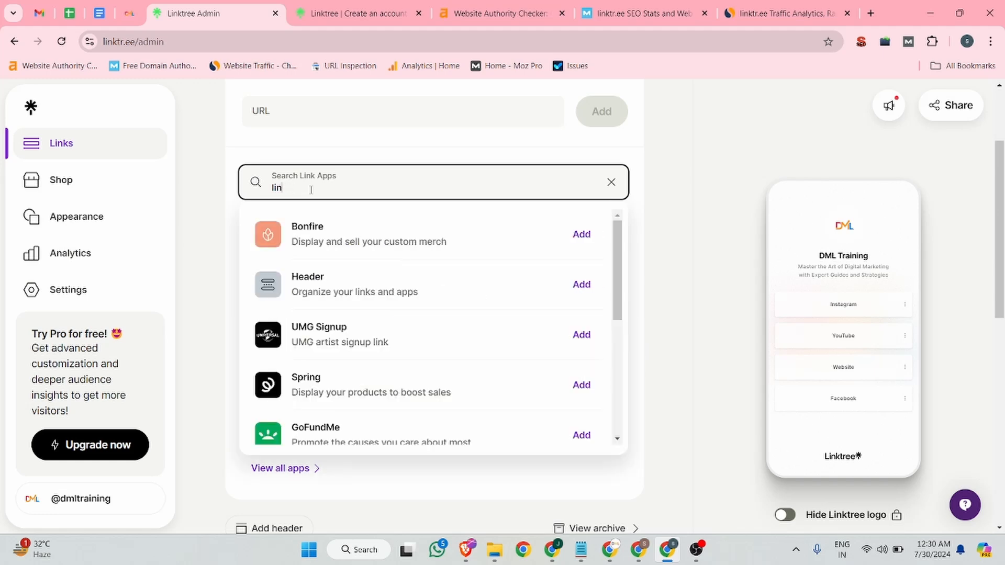
scroll(455, 407, down, 5)
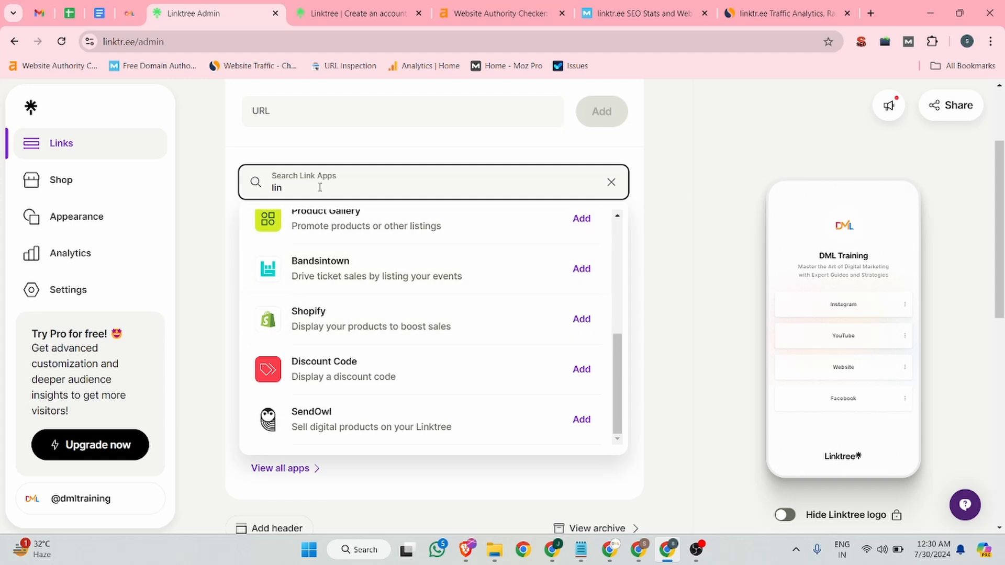
double_click(274, 187)
key(BackSpace)
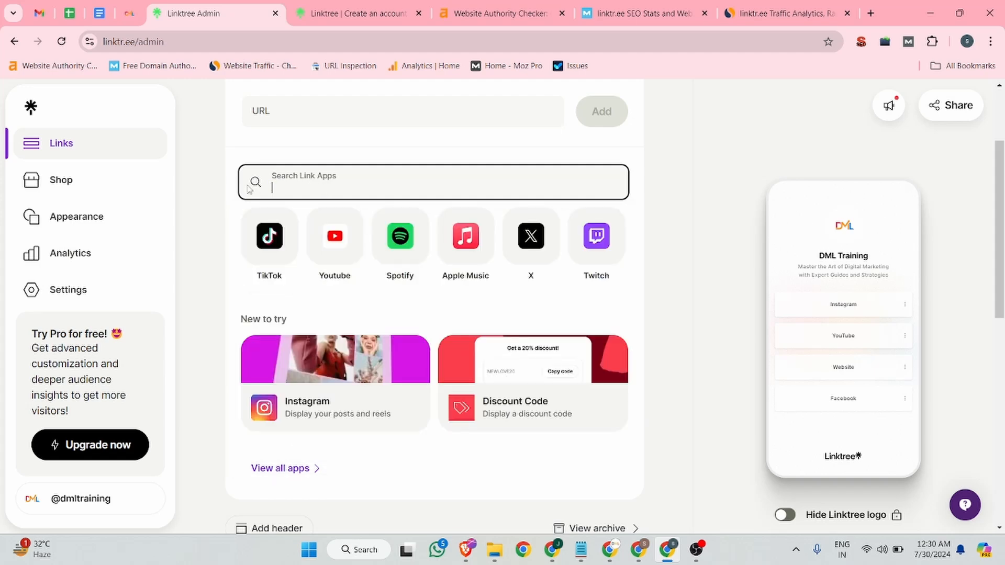
click(717, 238)
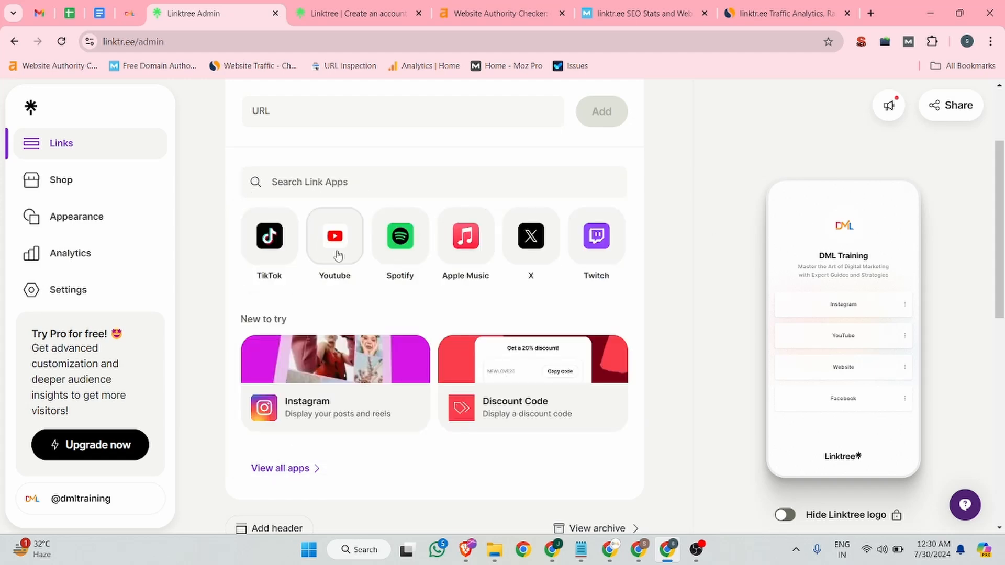
scroll(368, 298, down, 10)
scroll(713, 141, up, 10)
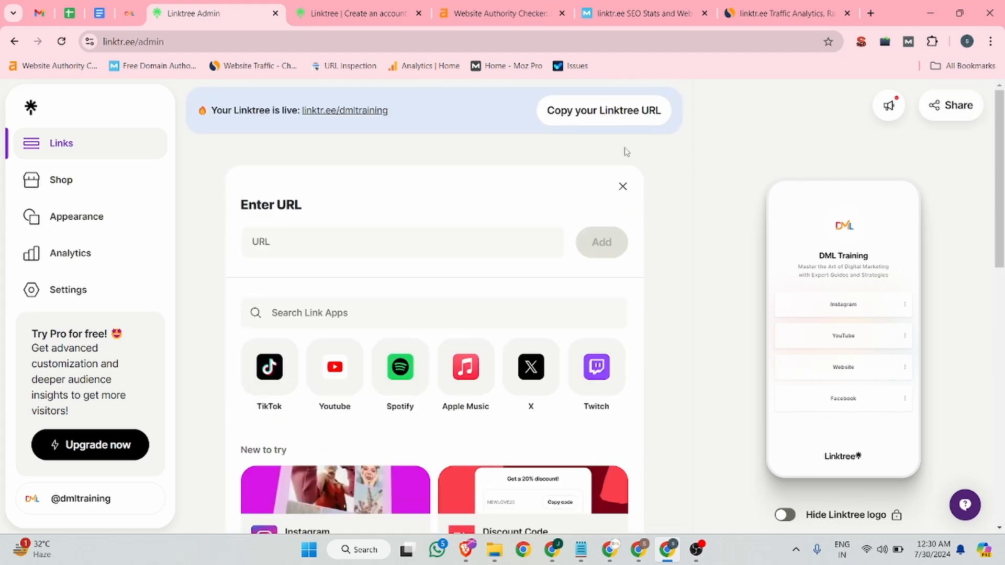
Open the live profile address linktr.ee/dmltraining, copied from the admin page, in a new incognito window.
drag(388, 112, 304, 127)
key(ctrl+c)
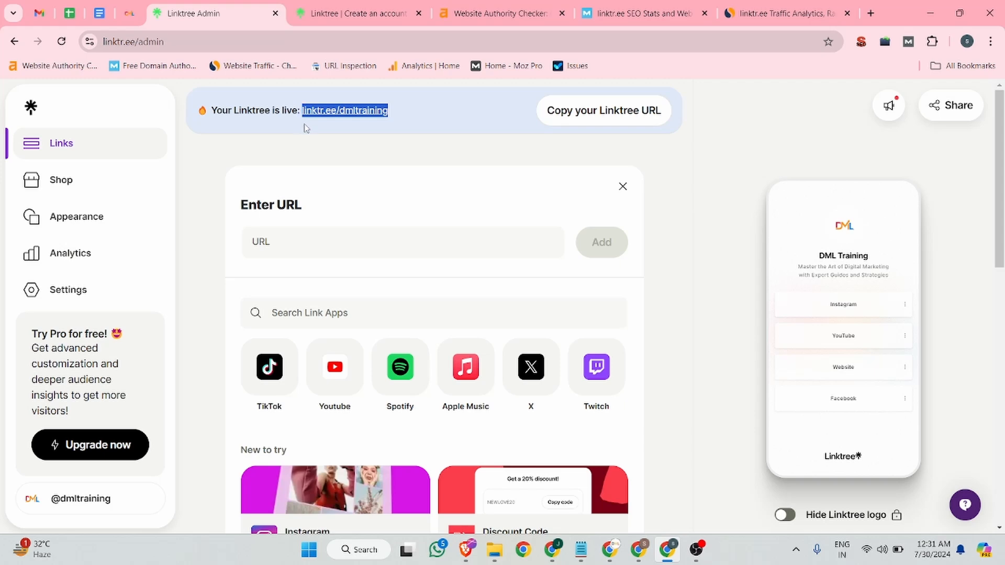
key(ctrl+shift+n)
key(ctrl+v)
key(Return)
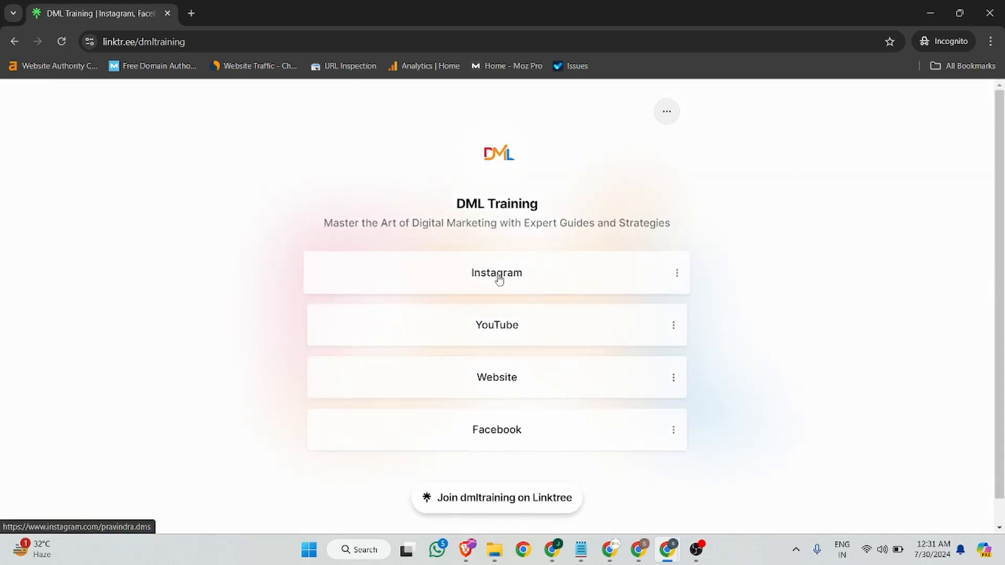
Inspect the HTML of the Website link on the public profile, checking its href and rel attributes, and close the inspector.
right_click(493, 387)
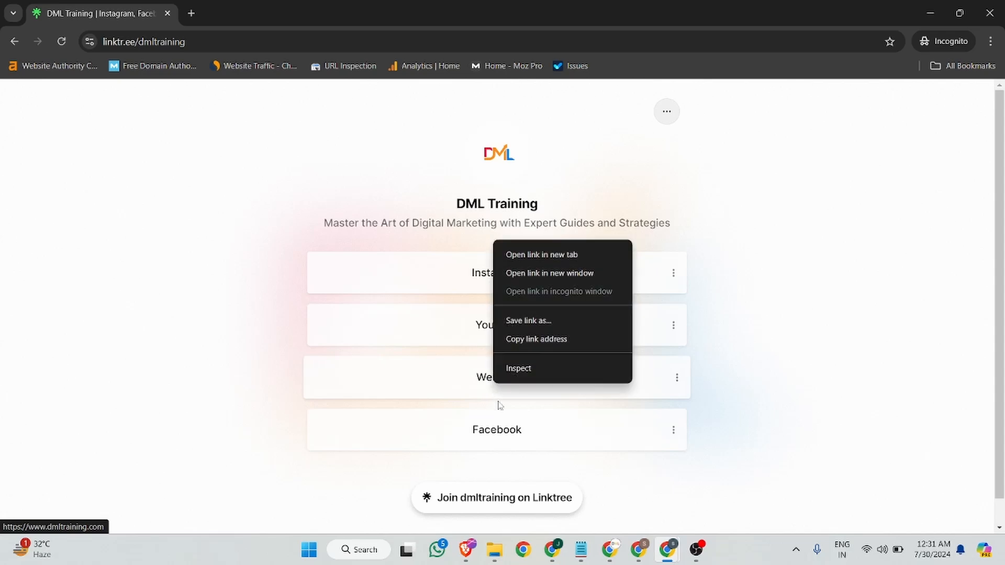
click(536, 370)
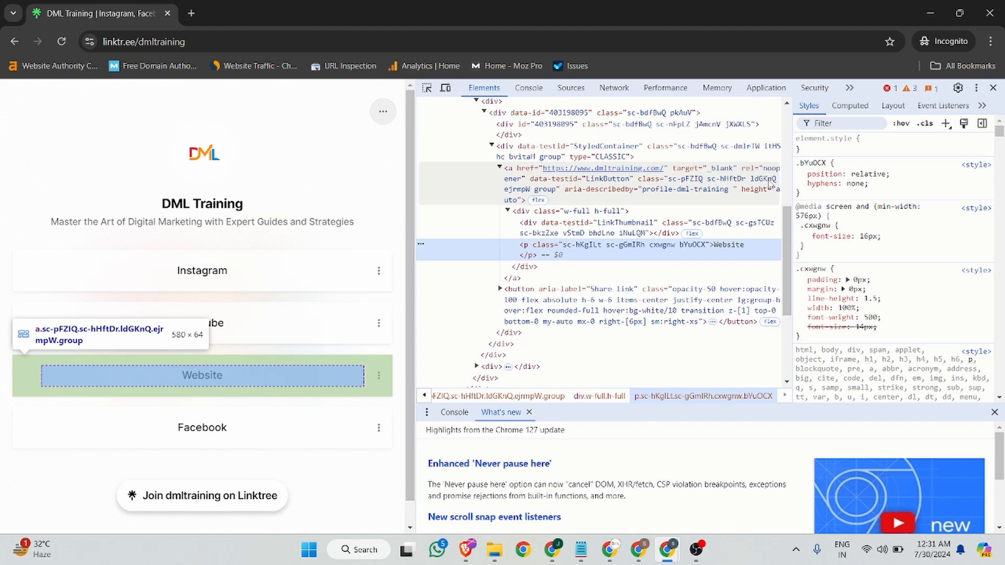
click(994, 88)
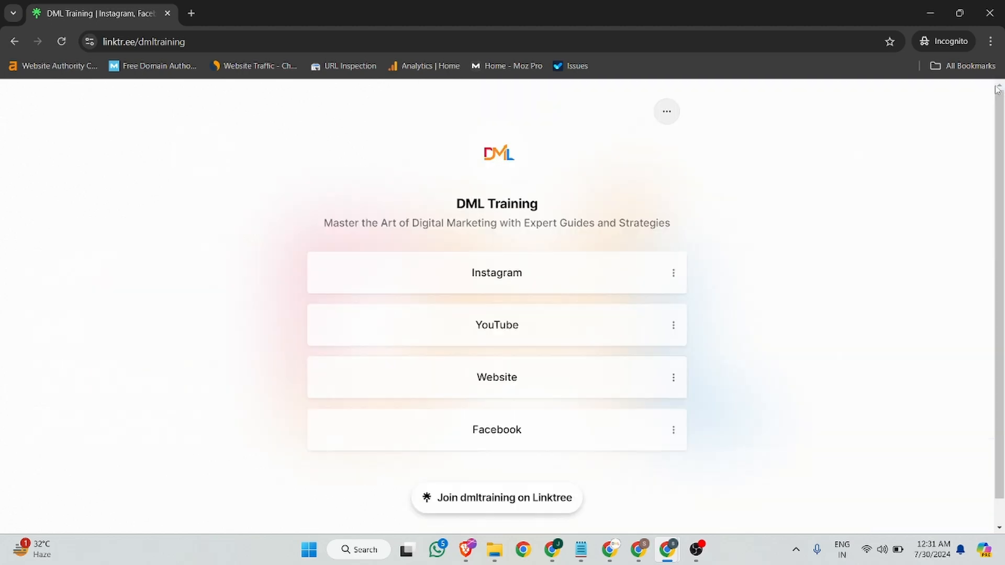